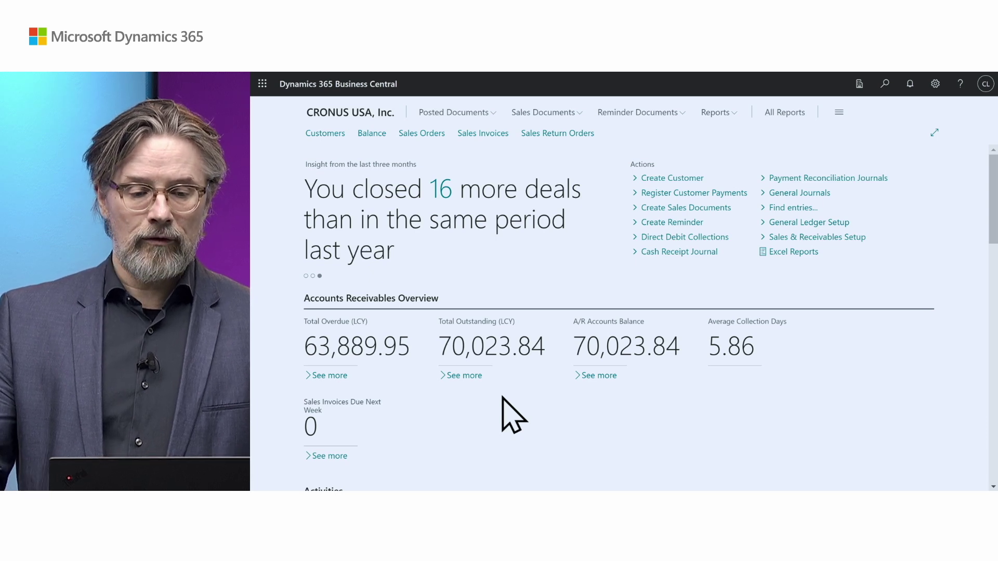
# Browse the Posted Documents, Sales Documents, Reminder Documents, Reports and Excel reports menus
pyautogui.click(468, 113)
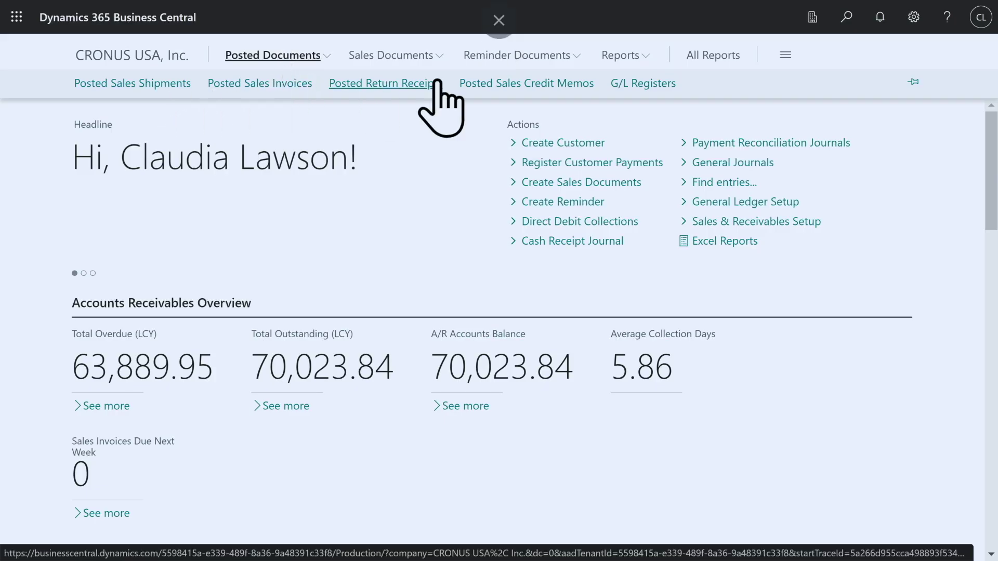
pyautogui.click(395, 56)
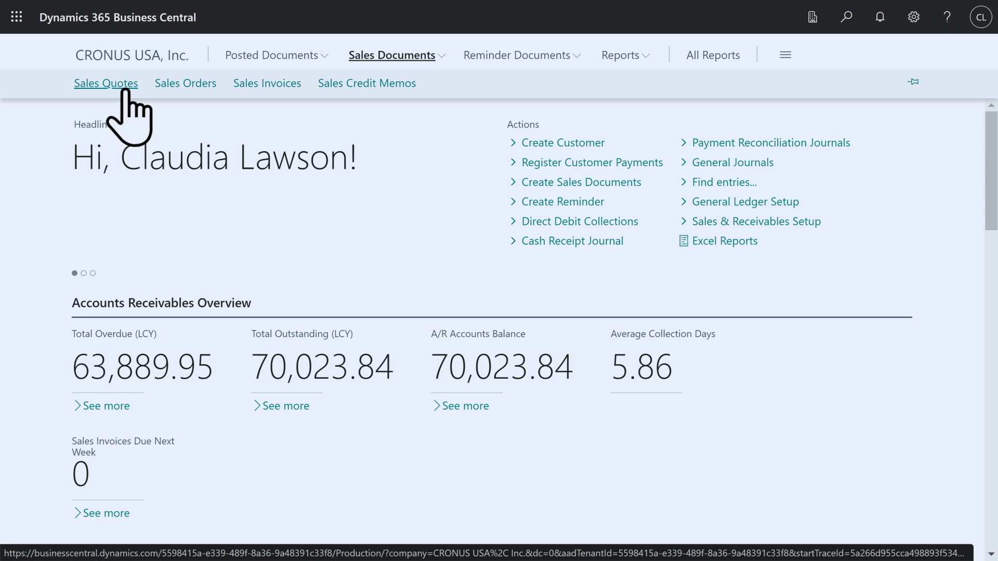
pyautogui.click(507, 55)
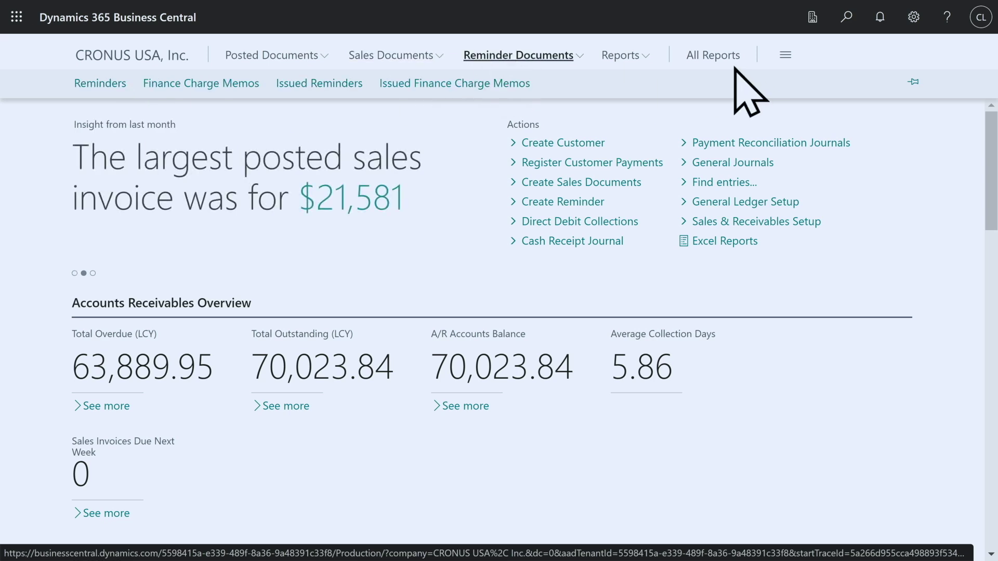
pyautogui.click(635, 57)
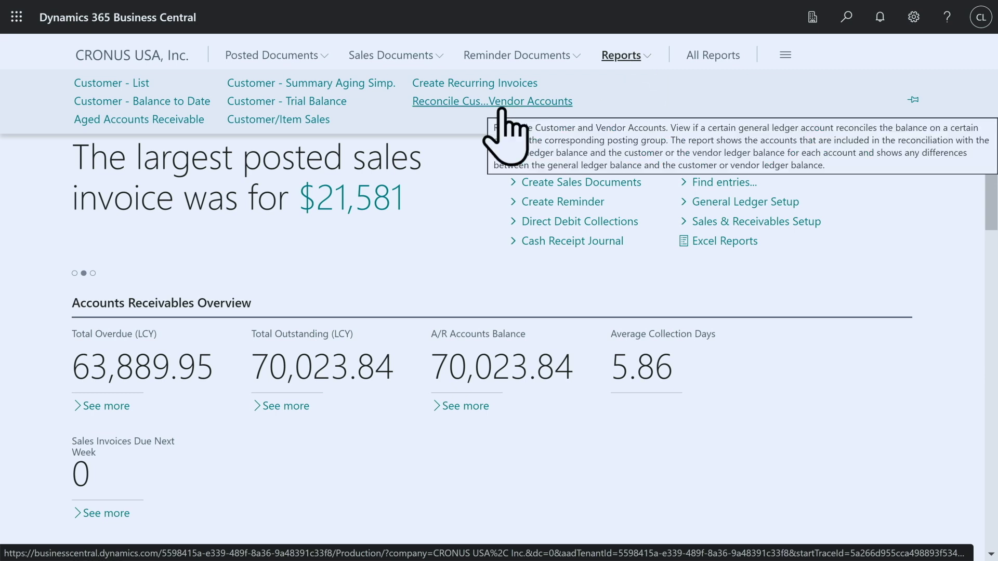
pyautogui.click(913, 312)
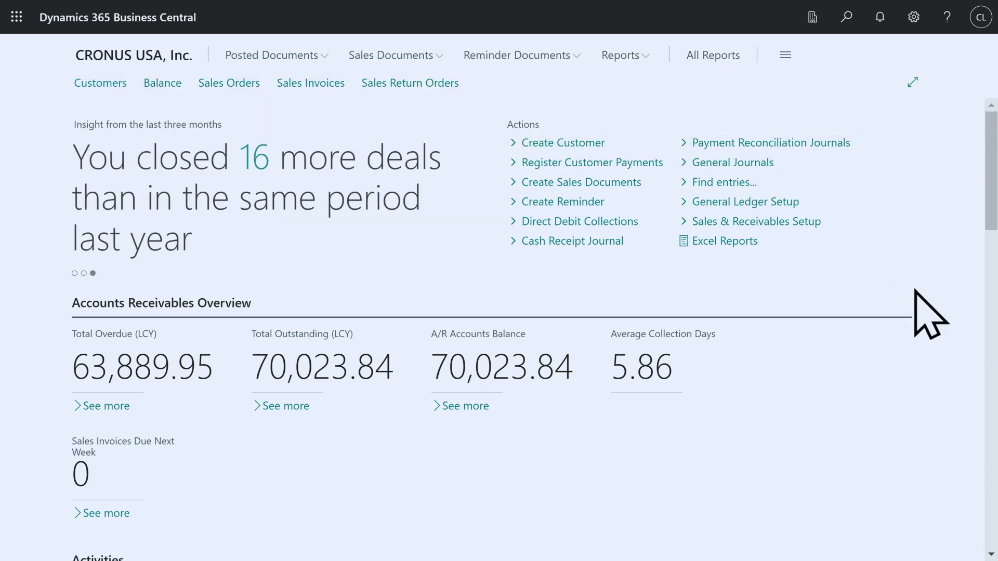
pyautogui.click(767, 243)
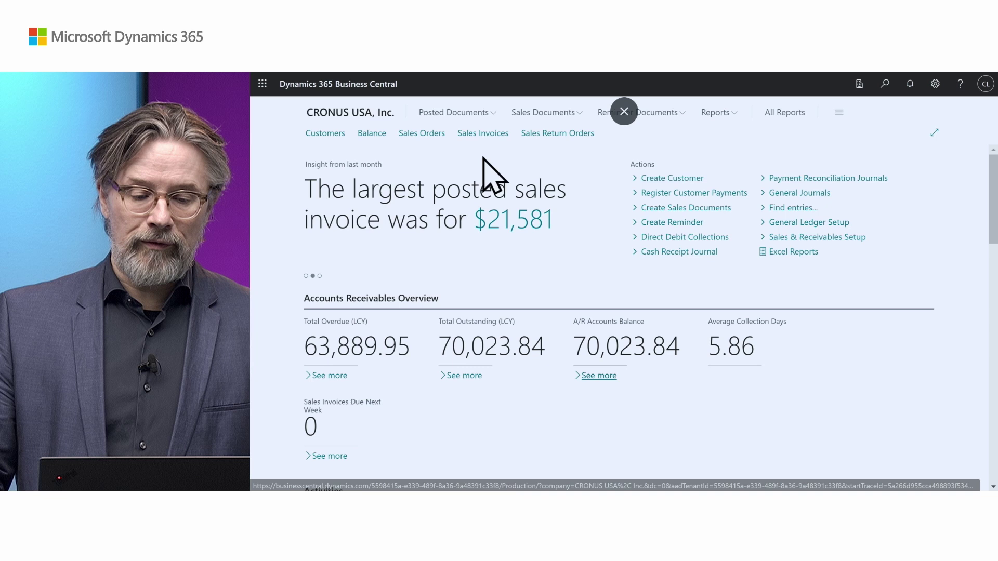
# Scroll down the home page to the Reminders tiles: 2 issued unpaid, 3 configured automations
pyautogui.scroll(-5, 485, 263)
pyautogui.scroll(-3, 488, 291)
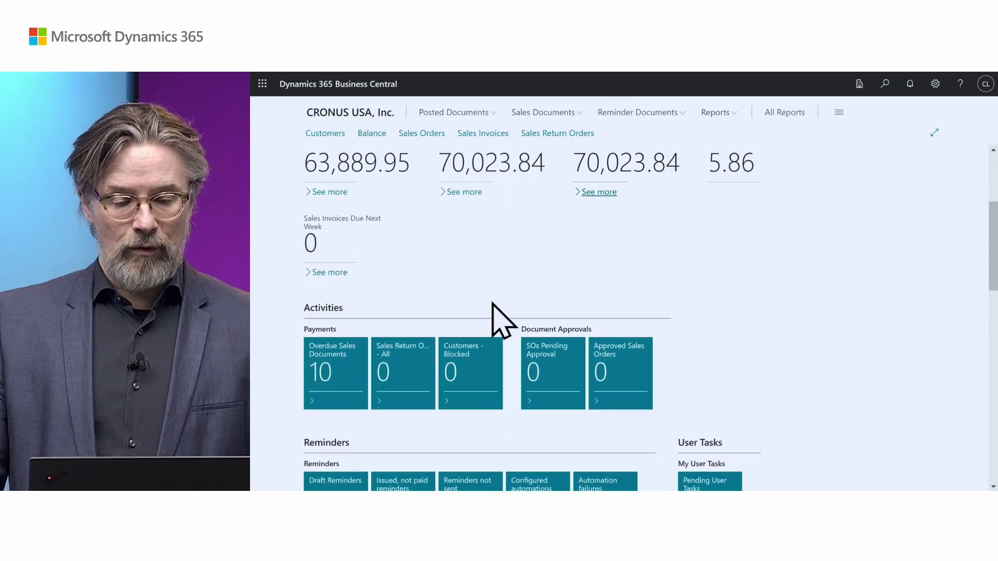
pyautogui.scroll(-1, 287, 354)
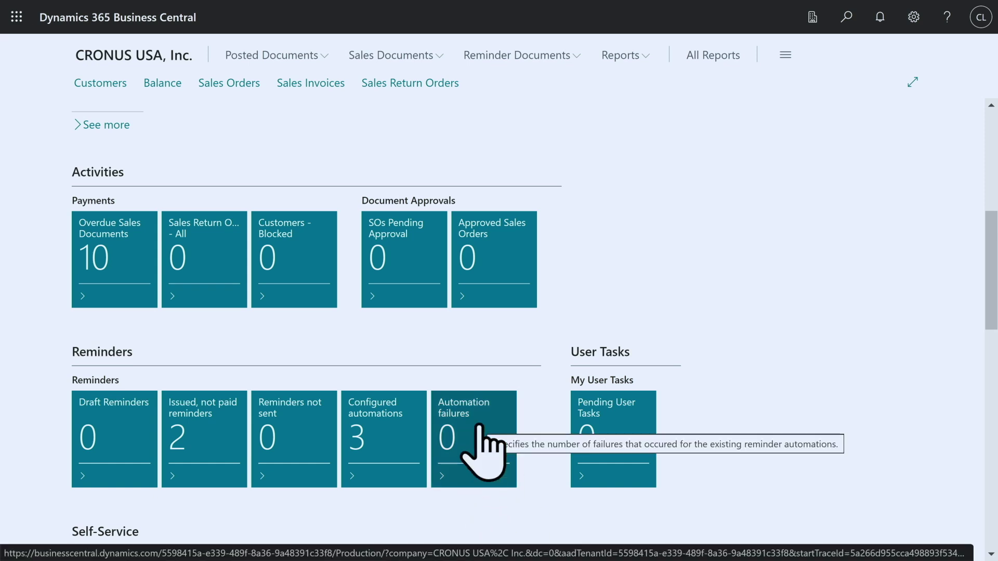
pyautogui.scroll(-3, 479, 426)
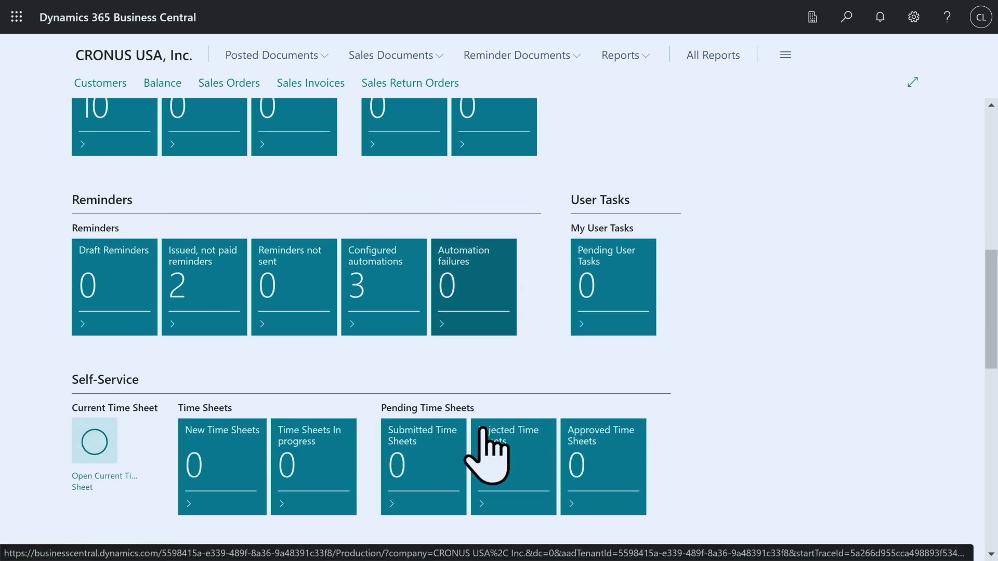
pyautogui.scroll(-2, 482, 367)
pyautogui.scroll(-5, 494, 441)
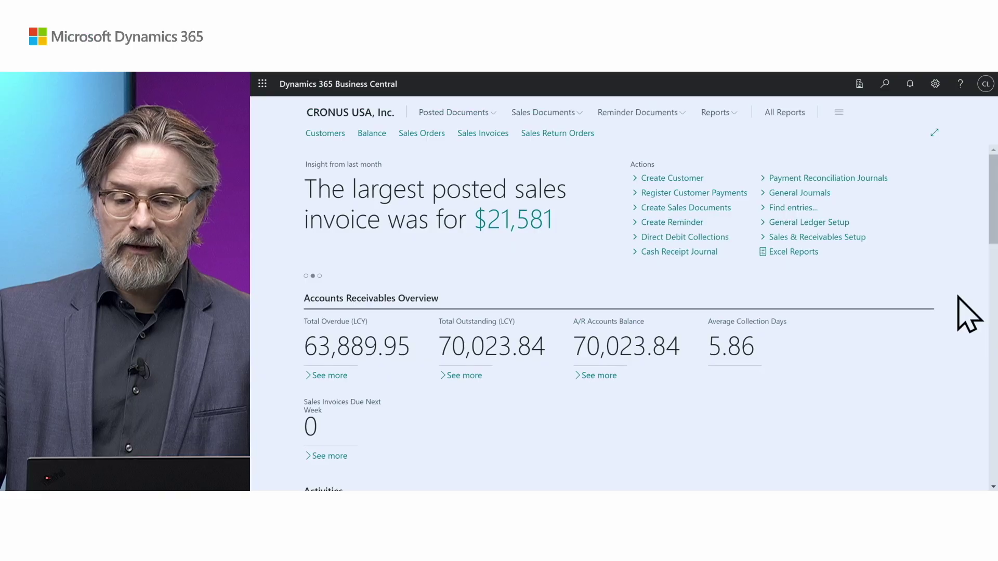
pyautogui.scroll(-3, 958, 317)
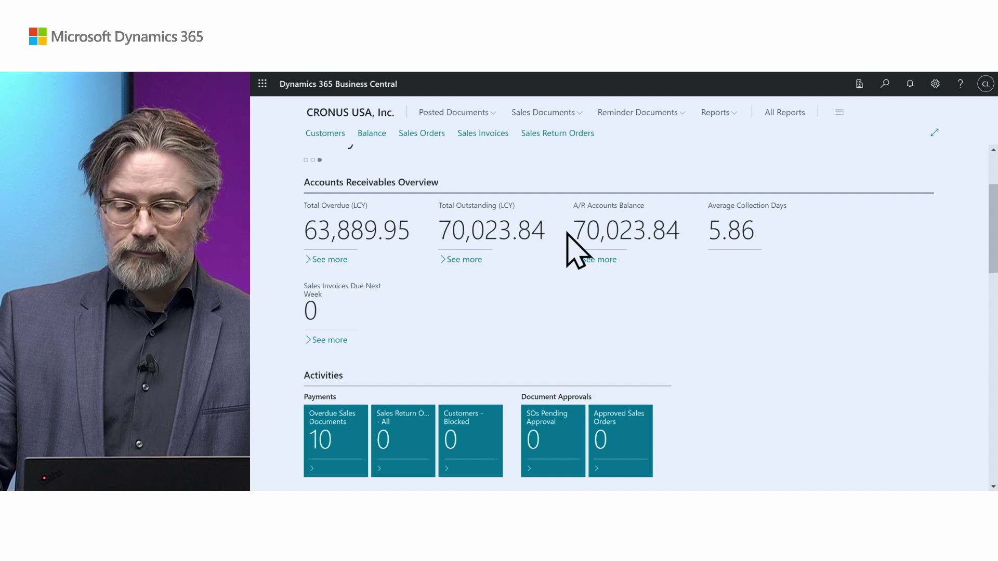
pyautogui.scroll(-5, 982, 219)
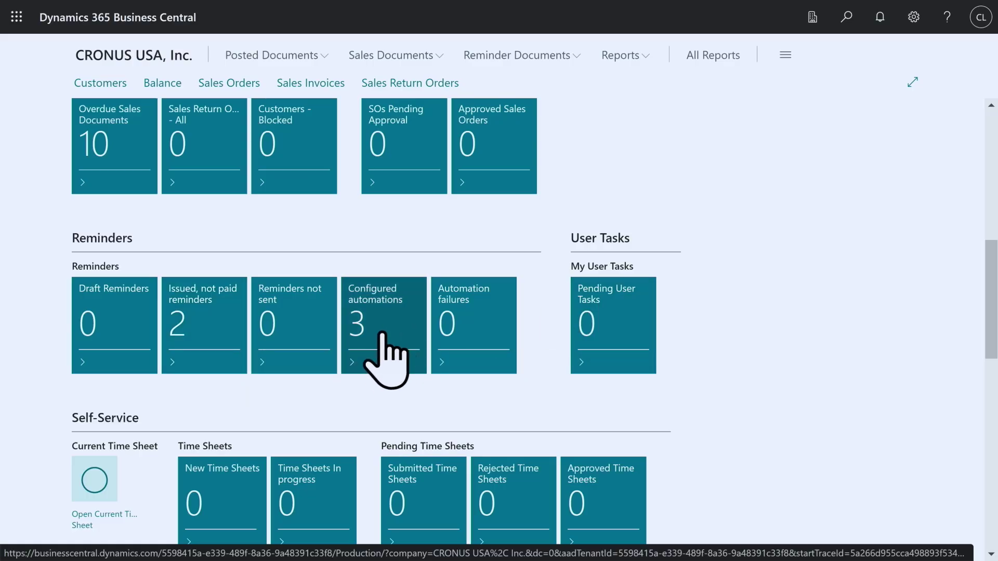
# Open CREATE REMINDERS from Configured automations, covering DOMESTIC|FOREIGN terms with one Create Reminder action
pyautogui.click(384, 358)
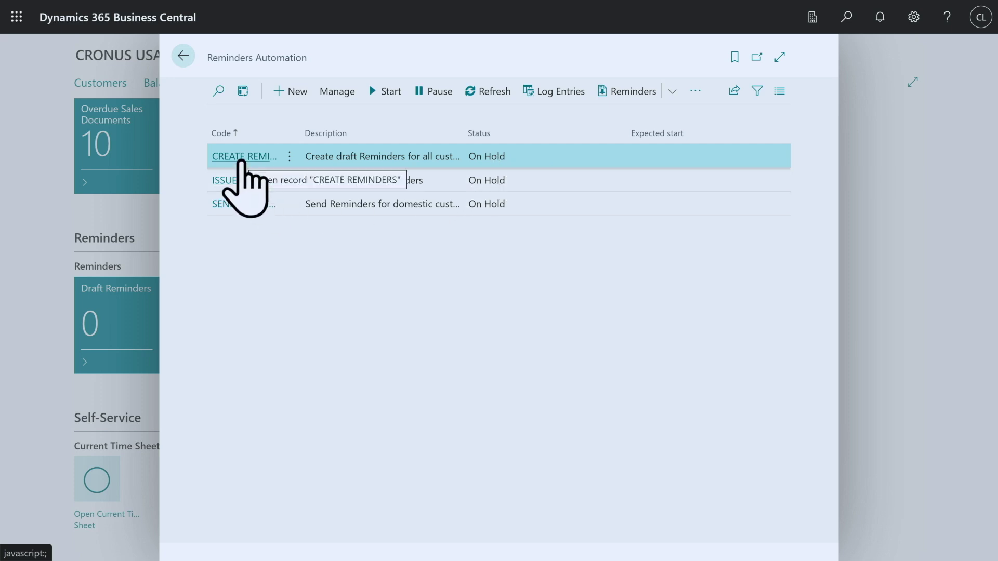
pyautogui.click(242, 157)
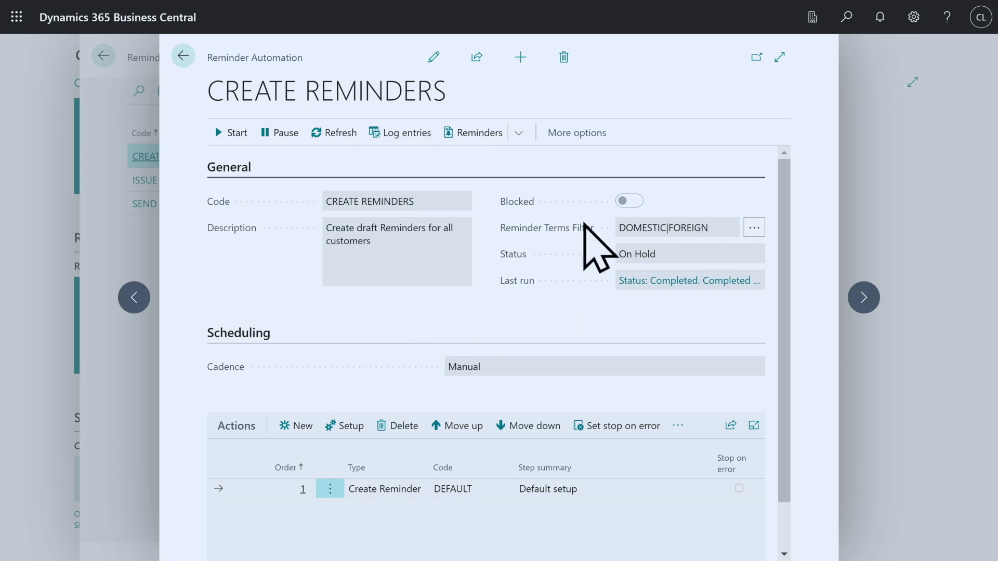
pyautogui.moveTo(569, 232)
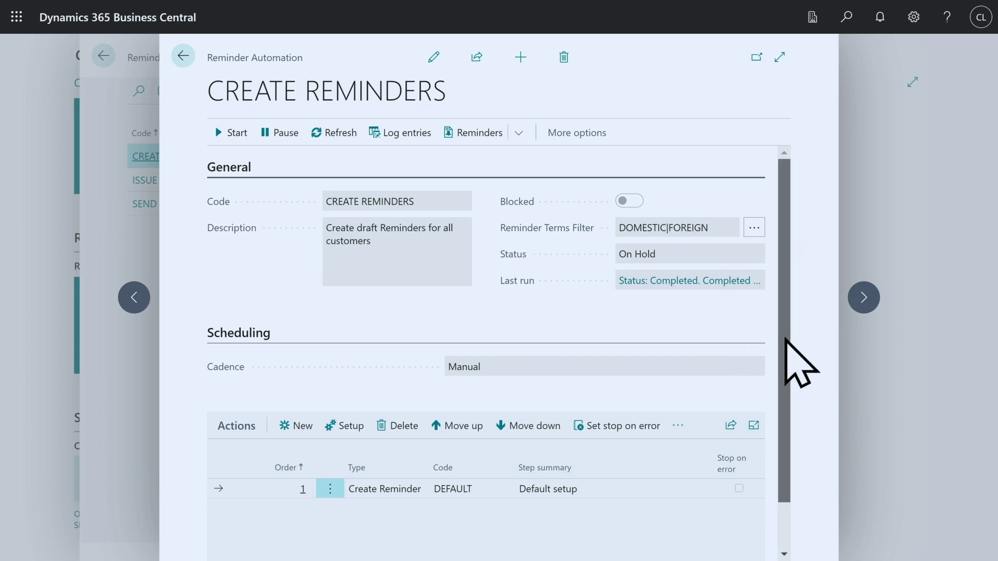
pyautogui.scroll(-1, 795, 384)
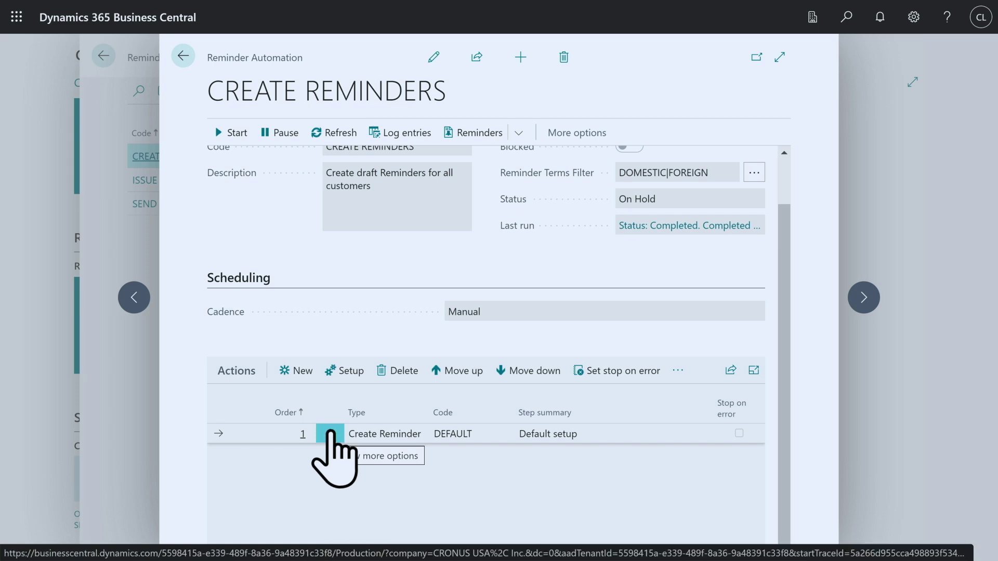
# View the Create Reminders Setup of the DEFAULT Create Reminder step
pyautogui.click(353, 372)
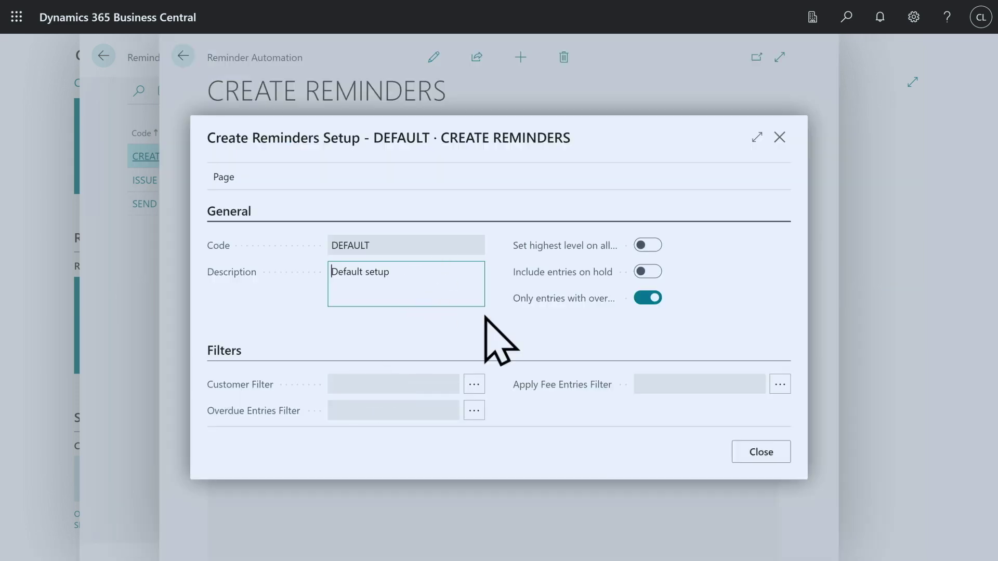
pyautogui.moveTo(543, 307)
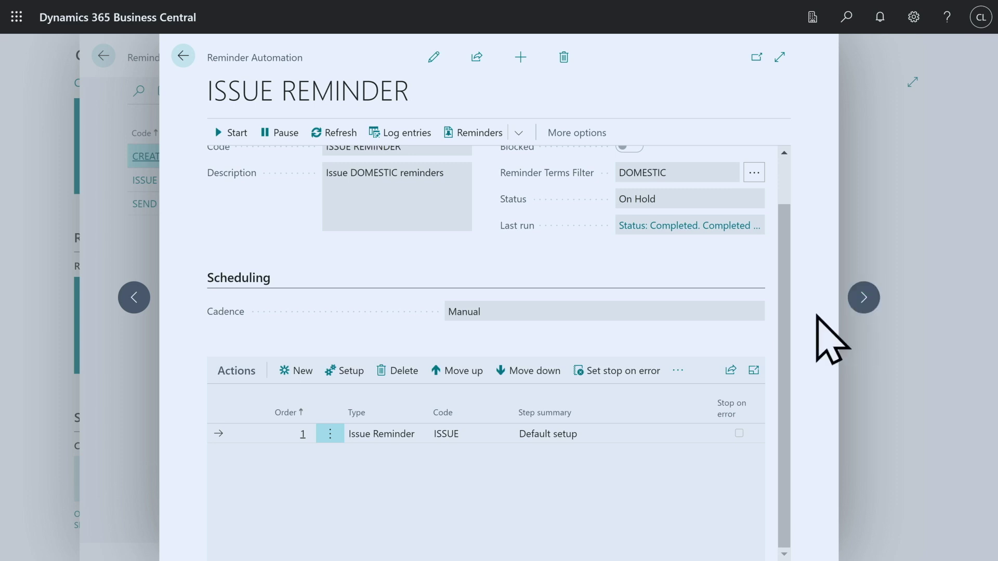
pyautogui.scroll(2, 784, 314)
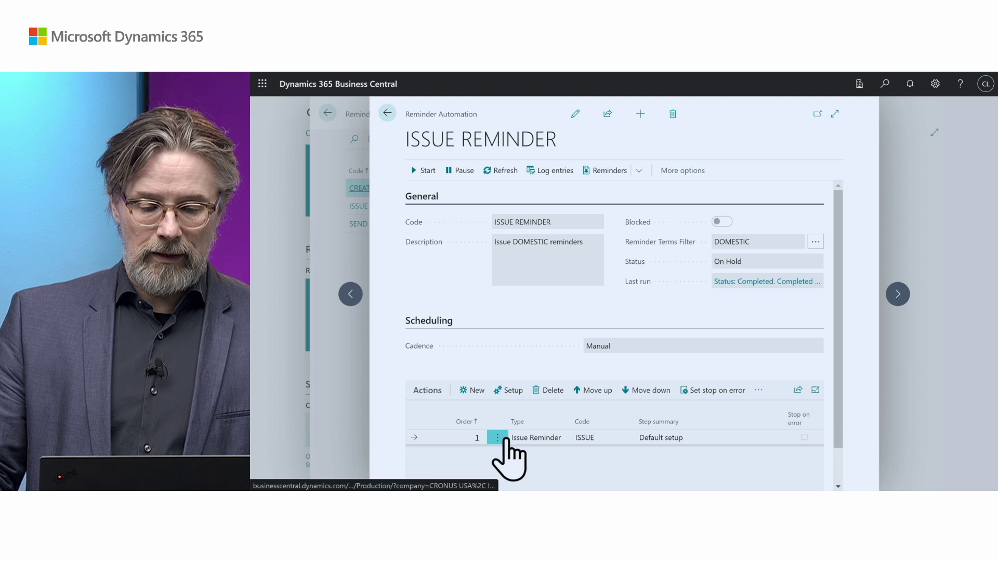
# Review the Issue Reminder step setup, trying a 'Reminde' field filter but leaving the filter blank
pyautogui.click(520, 394)
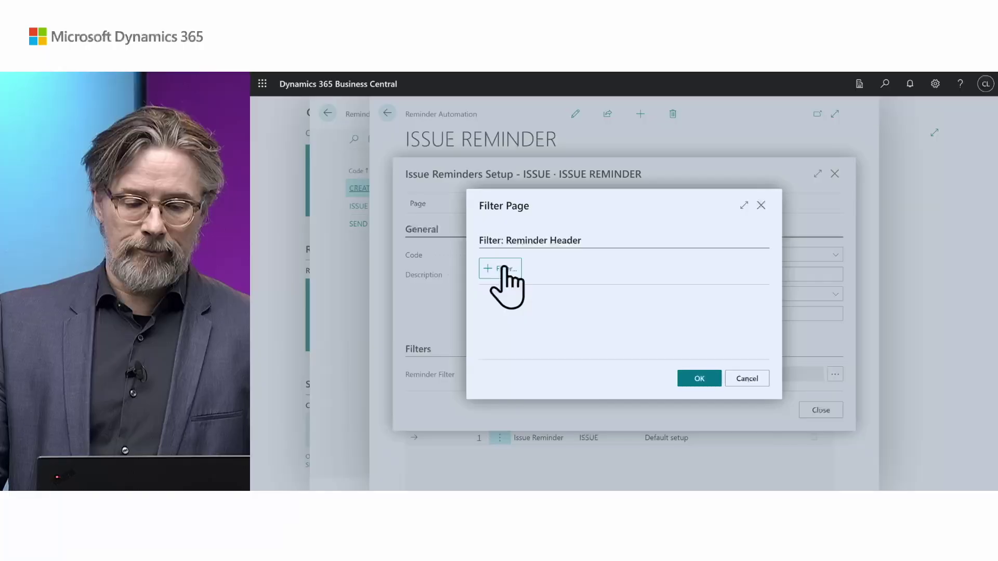
pyautogui.click(501, 268)
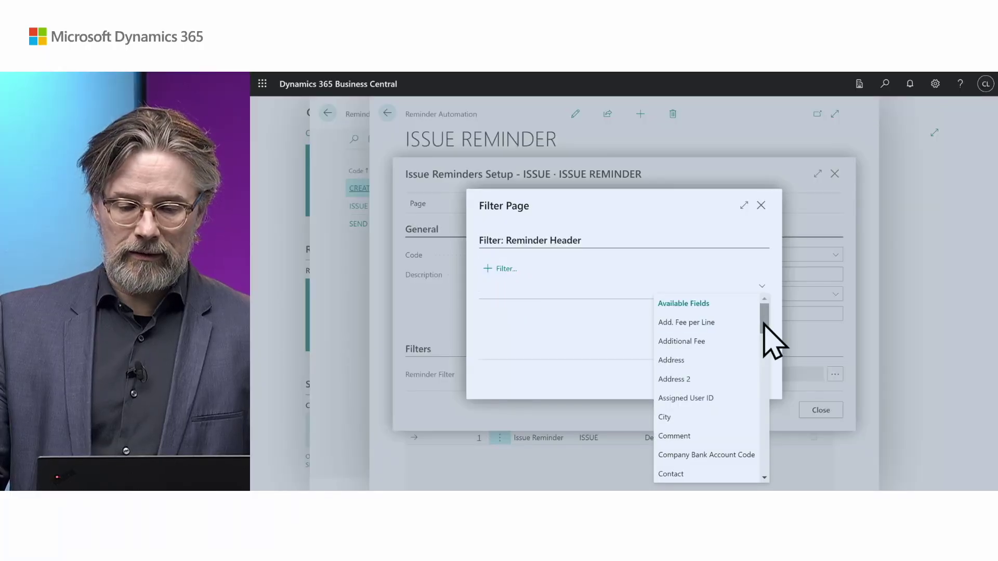
pyautogui.write('Reminder Automation Code')
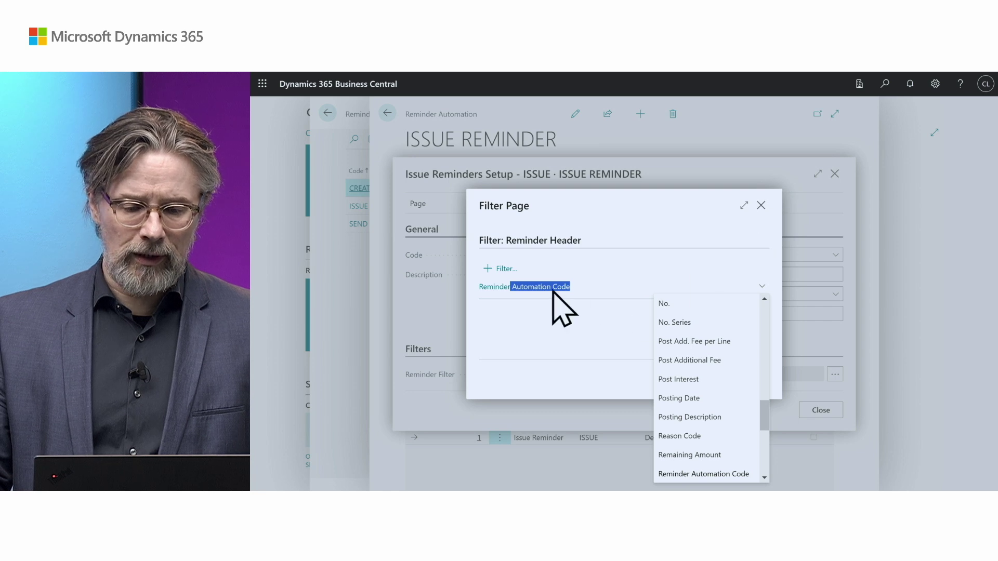
pyautogui.click(761, 205)
pyautogui.click(761, 205)
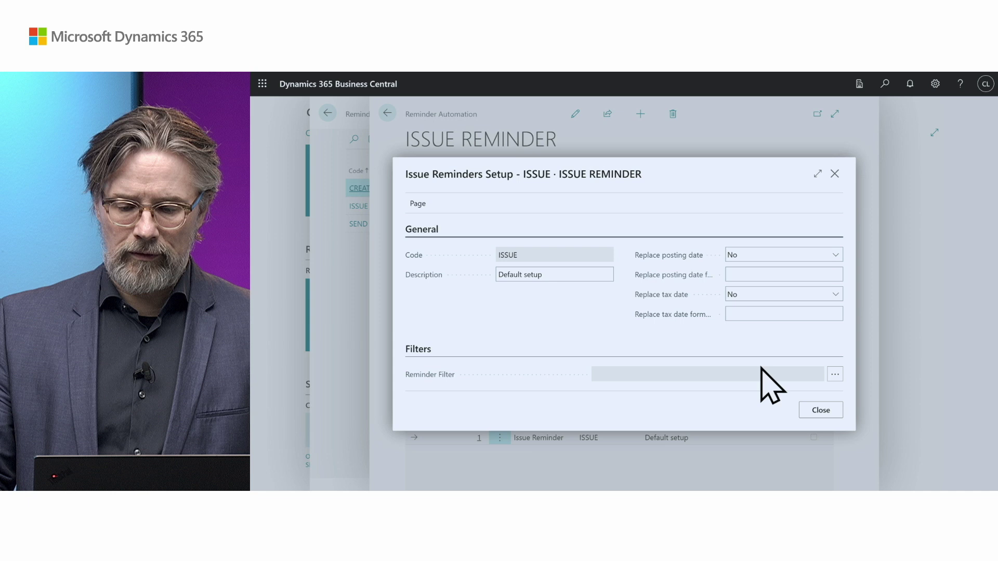
pyautogui.click(821, 410)
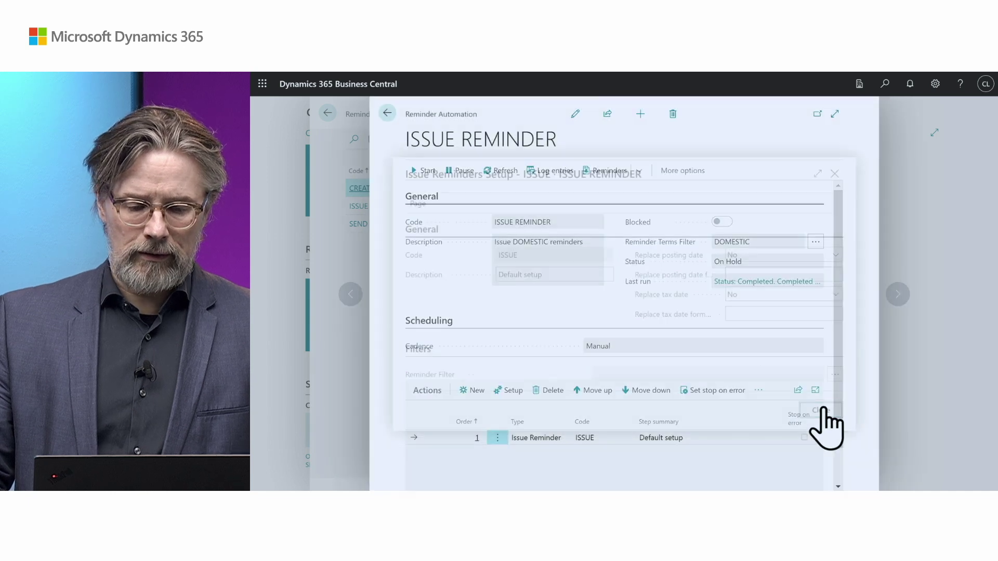
# Go to SEND REMINDERS - DOMESTIC CUSTOMERS and view its email step's Attach invoice documents options
pyautogui.click(898, 294)
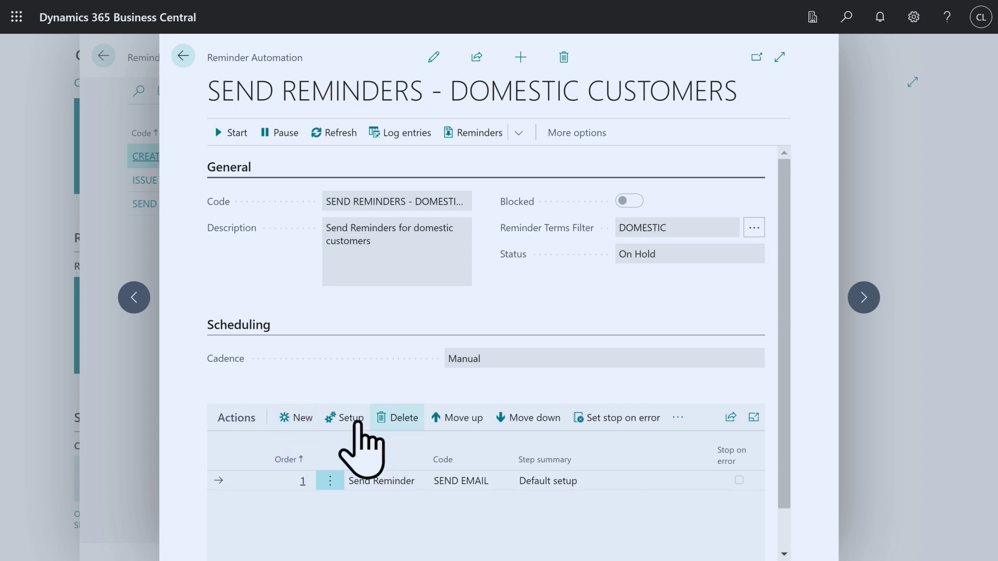
pyautogui.click(352, 420)
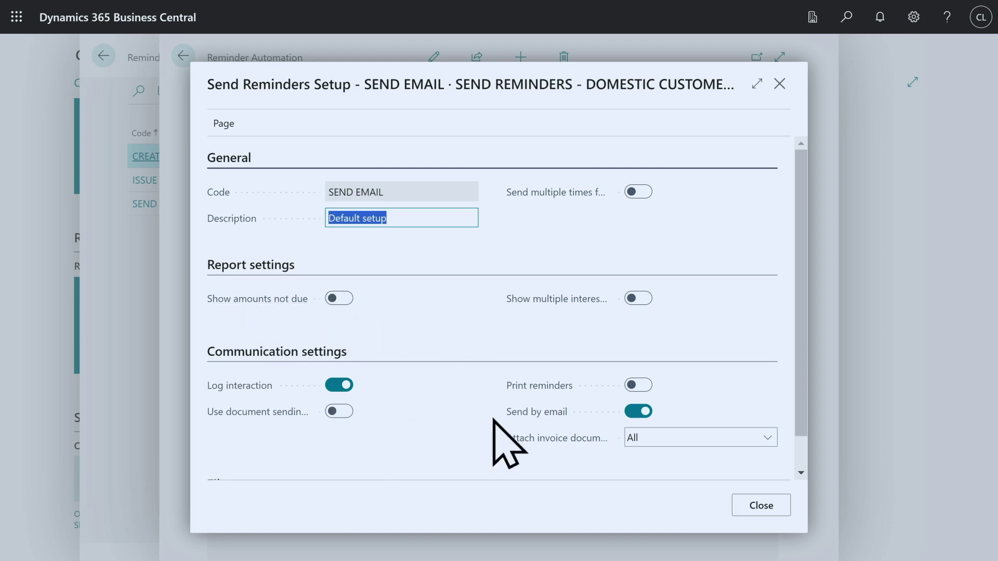
pyautogui.moveTo(546, 420)
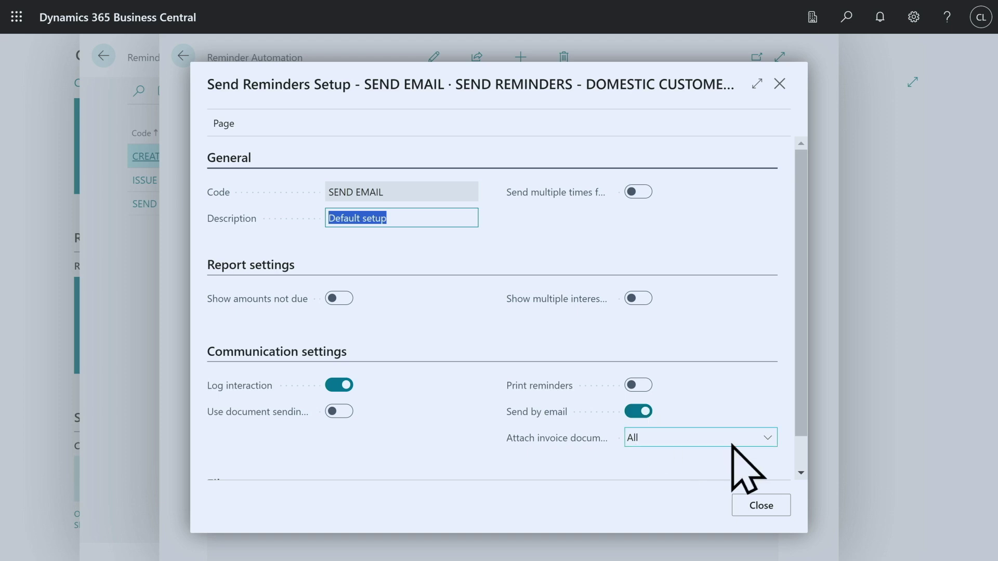
pyautogui.moveTo(528, 445)
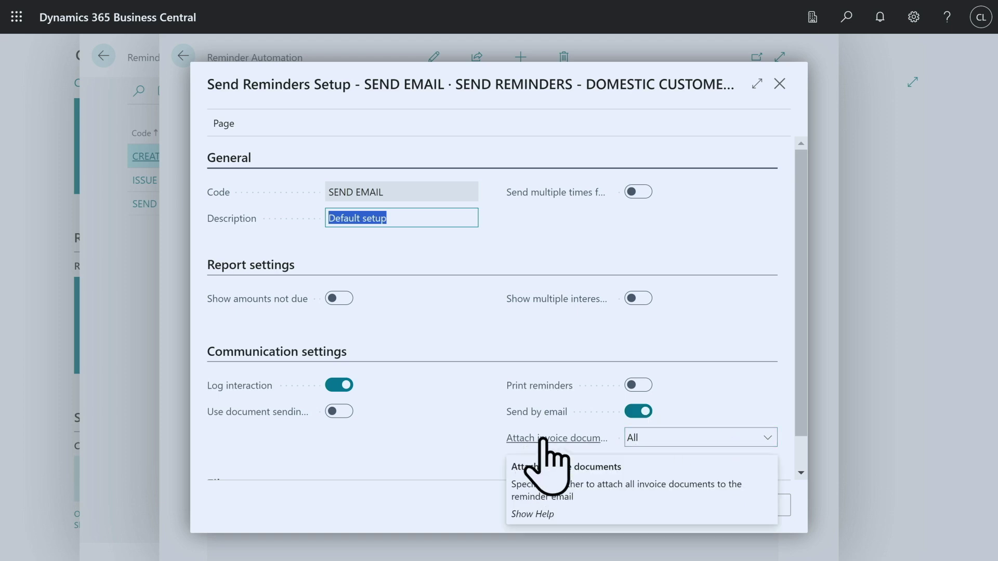
pyautogui.click(768, 438)
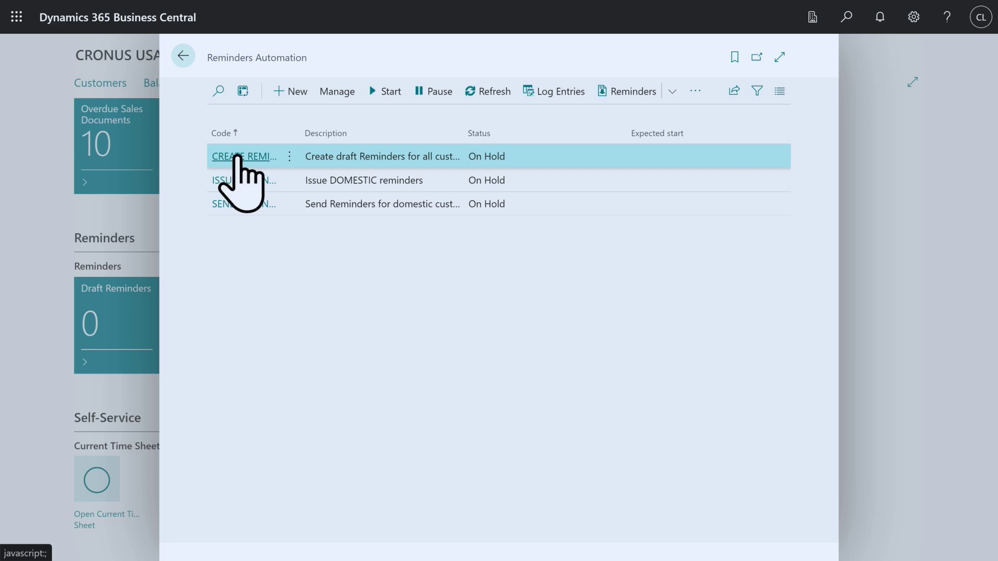
# Put CREATE REMINDERS into edit mode and set its Cadence to Custom schedule
pyautogui.click(238, 156)
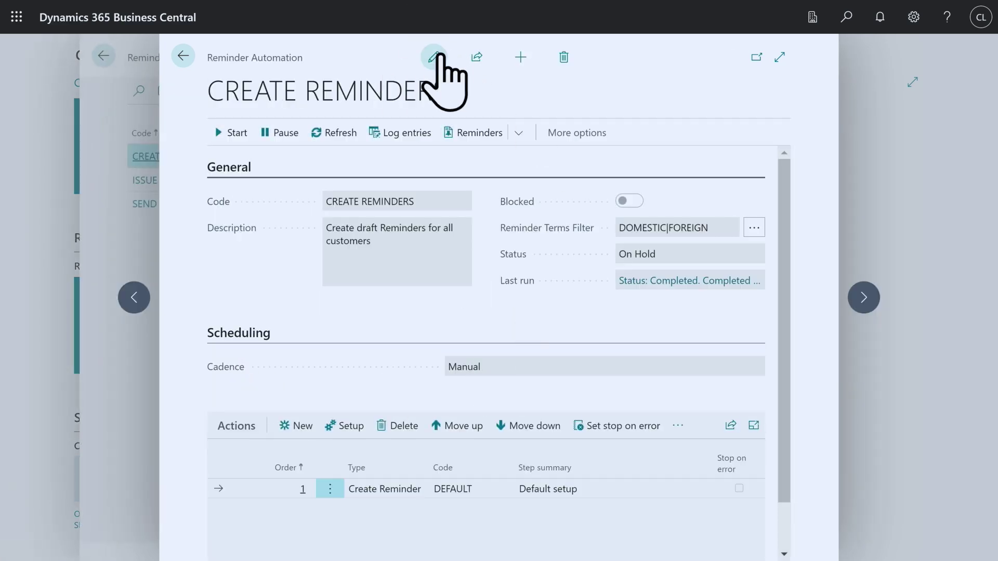
pyautogui.click(452, 73)
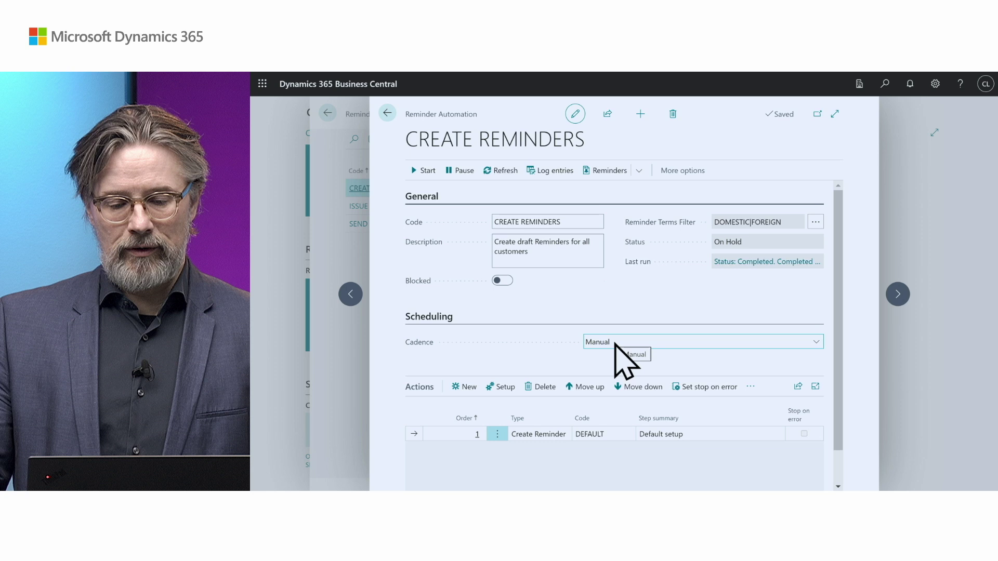
pyautogui.click(815, 342)
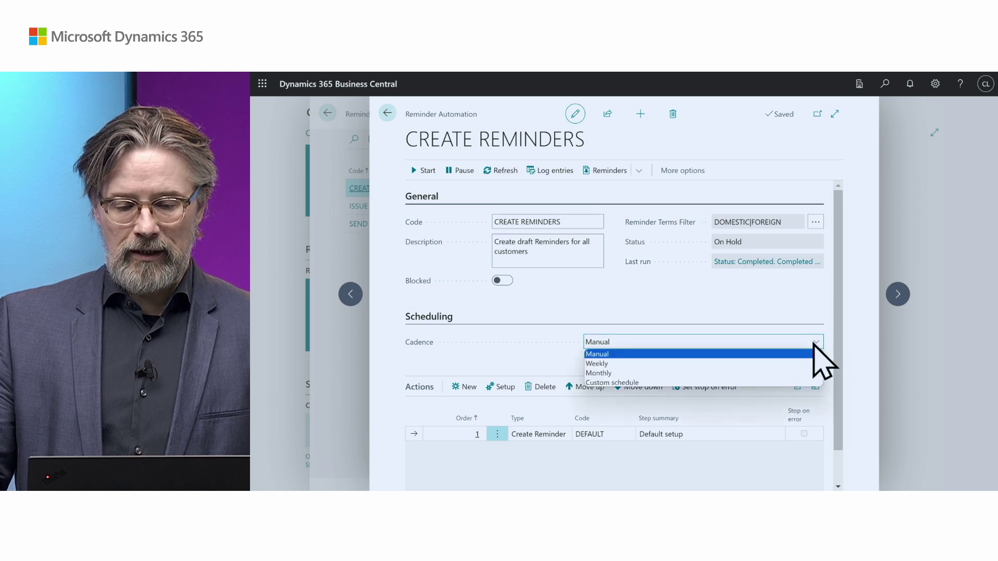
pyautogui.click(639, 383)
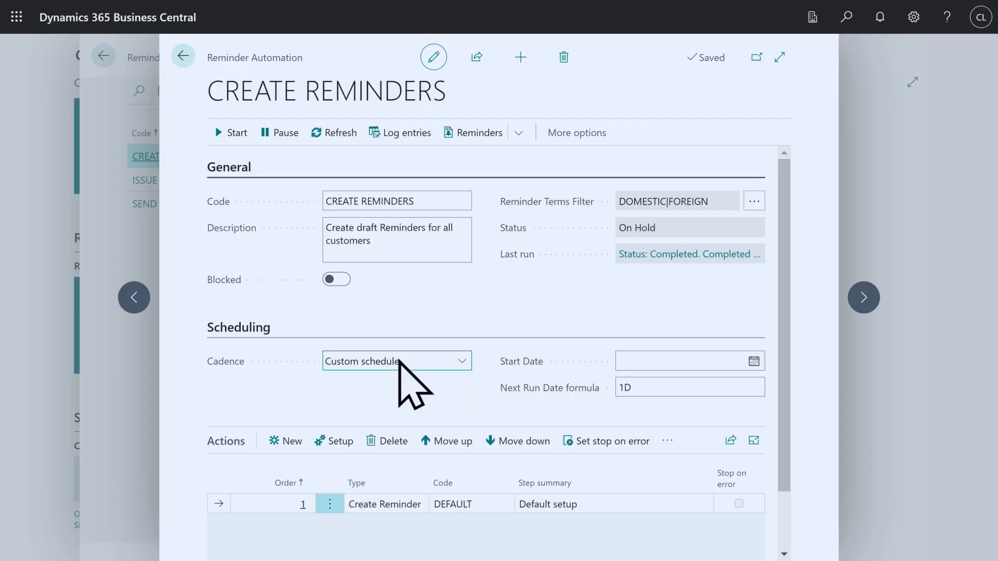
pyautogui.click(461, 361)
pyautogui.press('Escape')
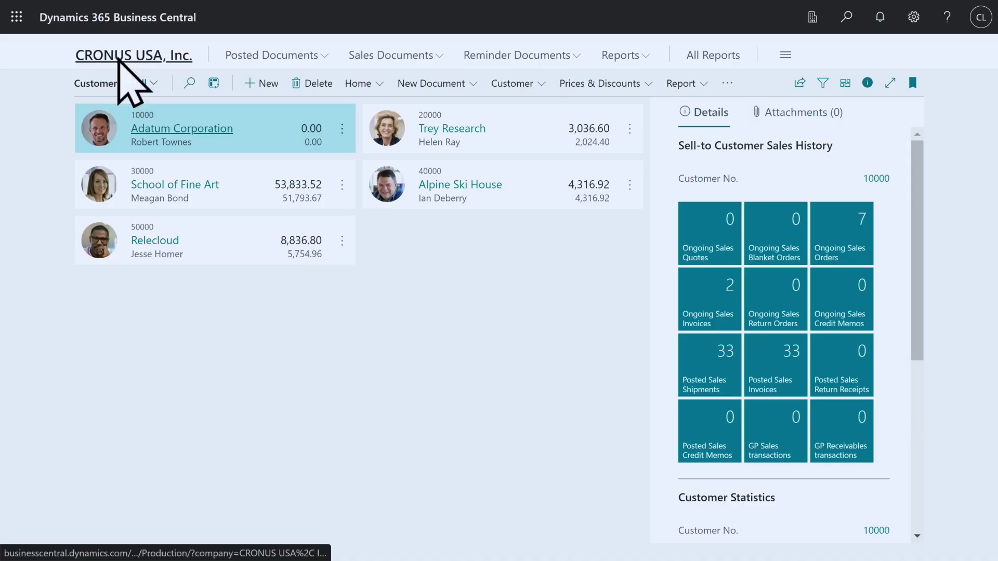
# Return to the CRONUS USA, Inc. home page and scroll to the Reminders tiles
pyautogui.click(339, 113)
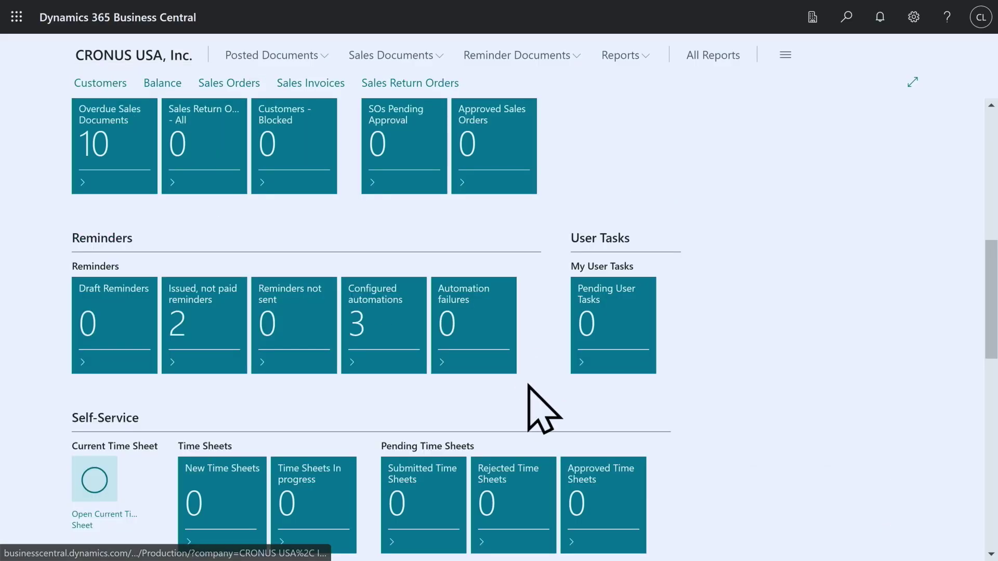
pyautogui.scroll(-1, 529, 386)
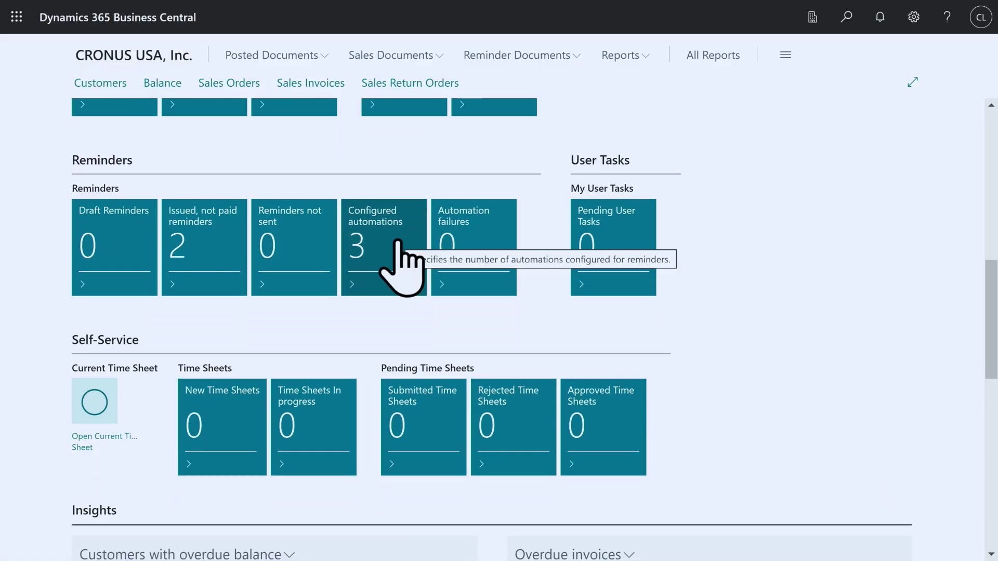
# Check CREATE REMINDERS log entry run 3 (completed, 2 reminders created), then go back to the automation list
pyautogui.click(398, 241)
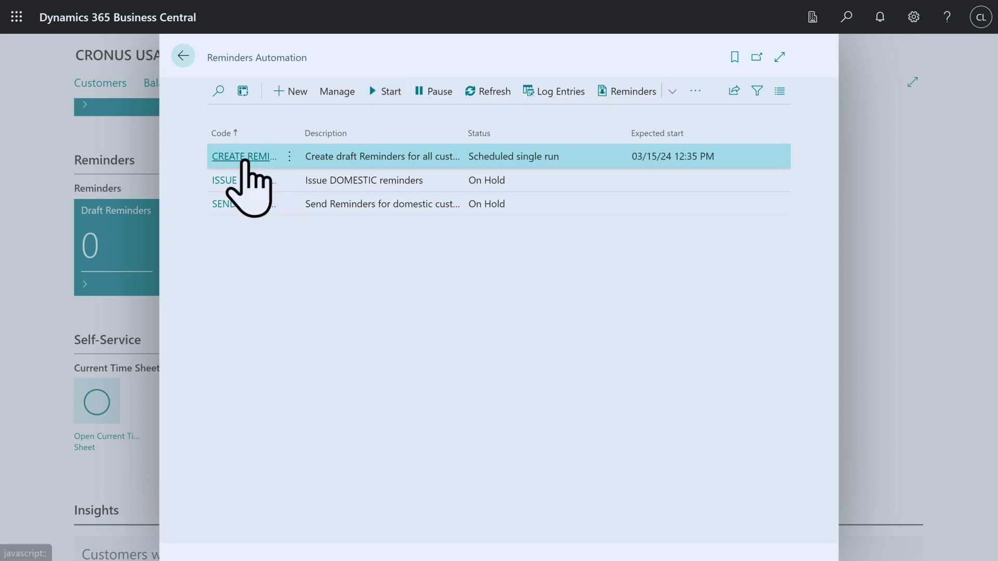
pyautogui.click(244, 157)
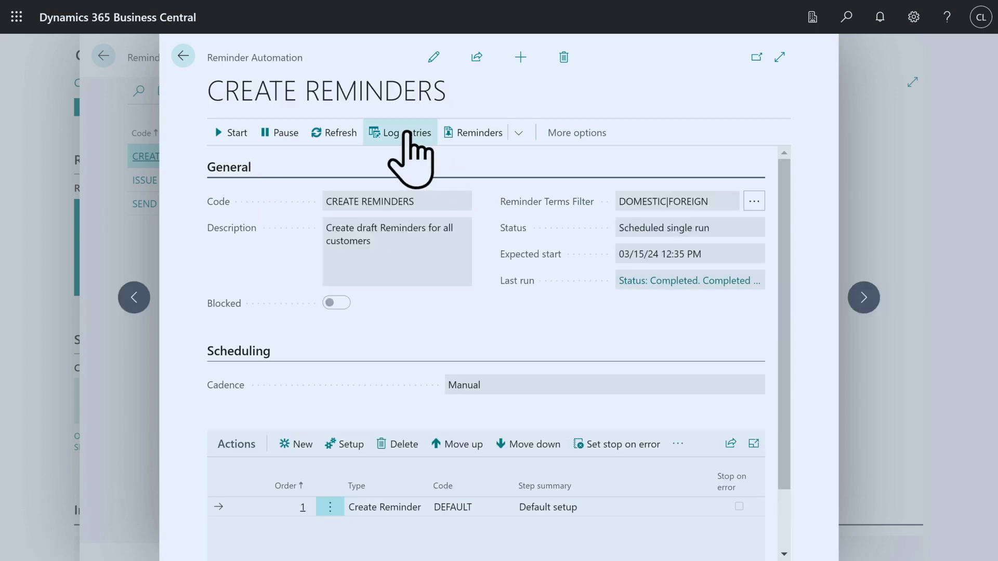
pyautogui.click(408, 134)
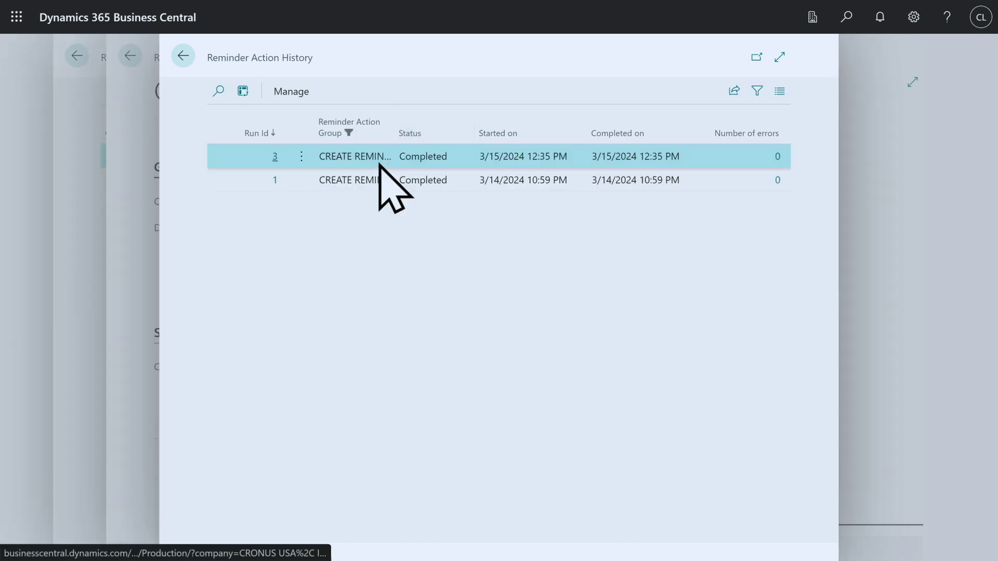
pyautogui.click(276, 155)
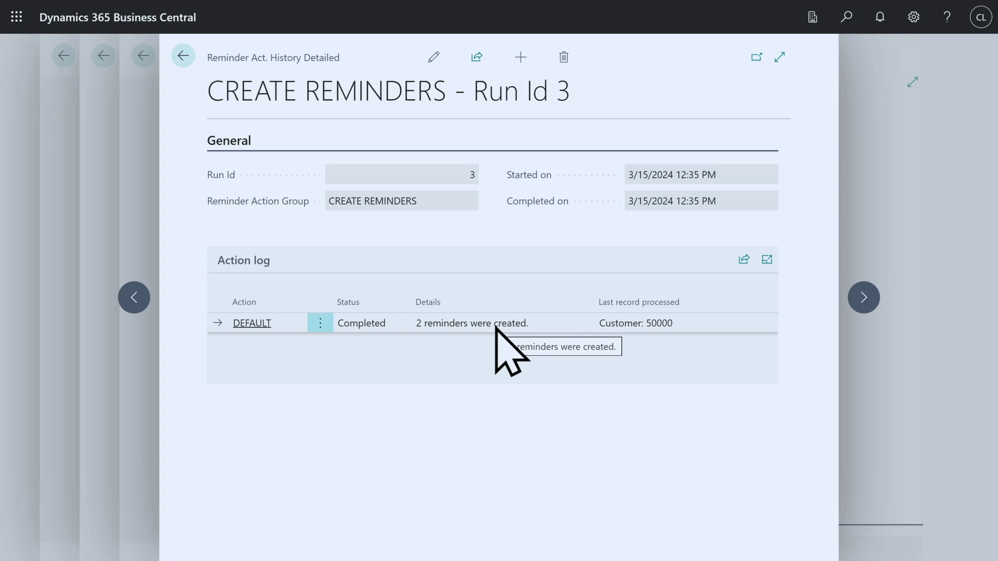
pyautogui.click(183, 56)
pyautogui.click(183, 56)
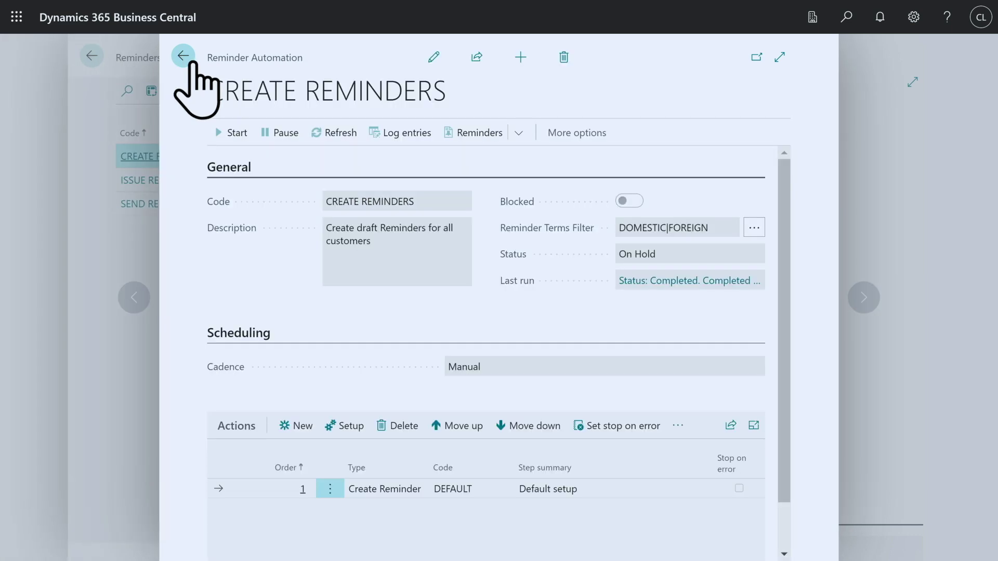
pyautogui.click(183, 56)
# Open the Reminders list and inspect reminder S-REM1007 for School of Fine Art
pyautogui.click(183, 56)
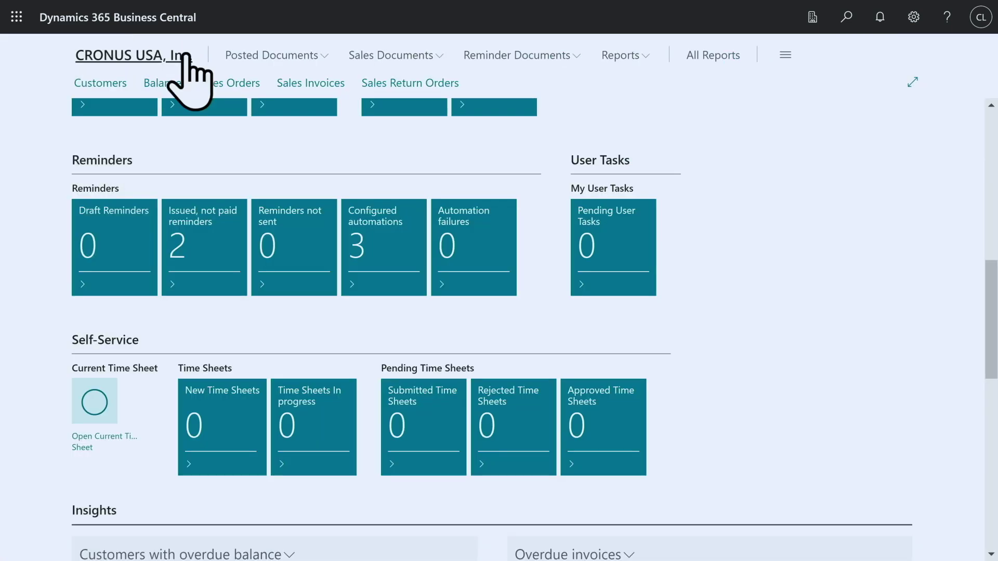
pyautogui.click(512, 57)
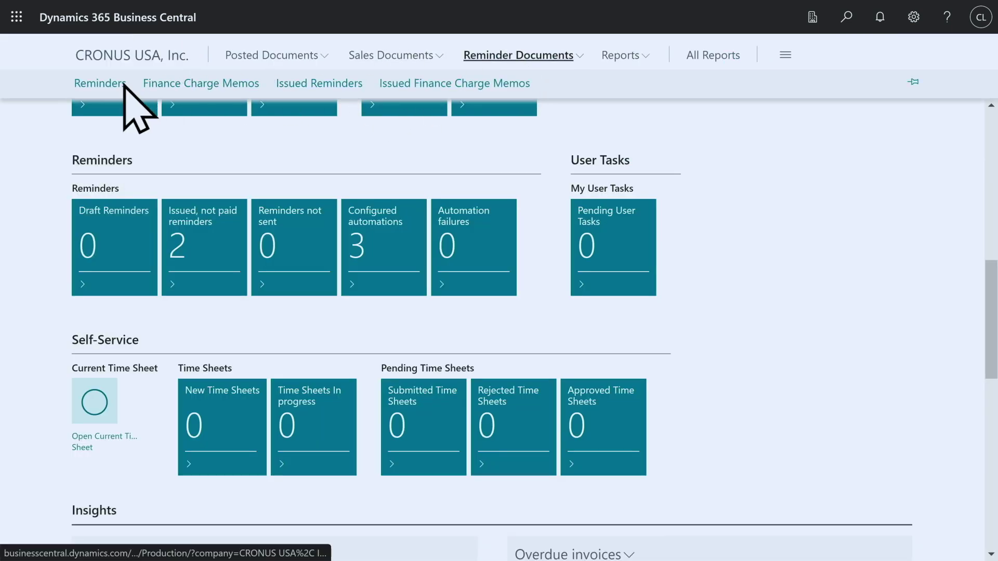
pyautogui.click(106, 84)
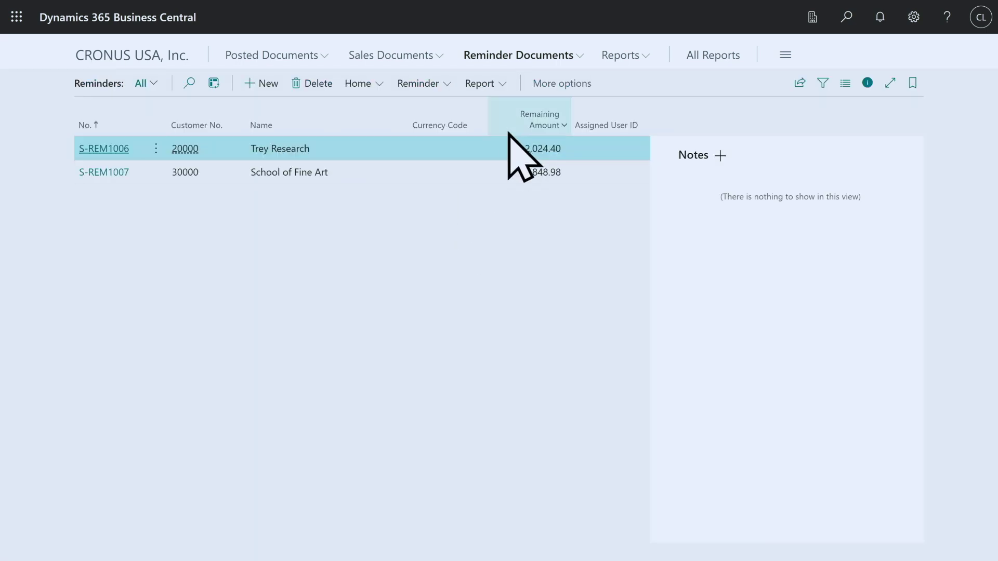
pyautogui.click(96, 174)
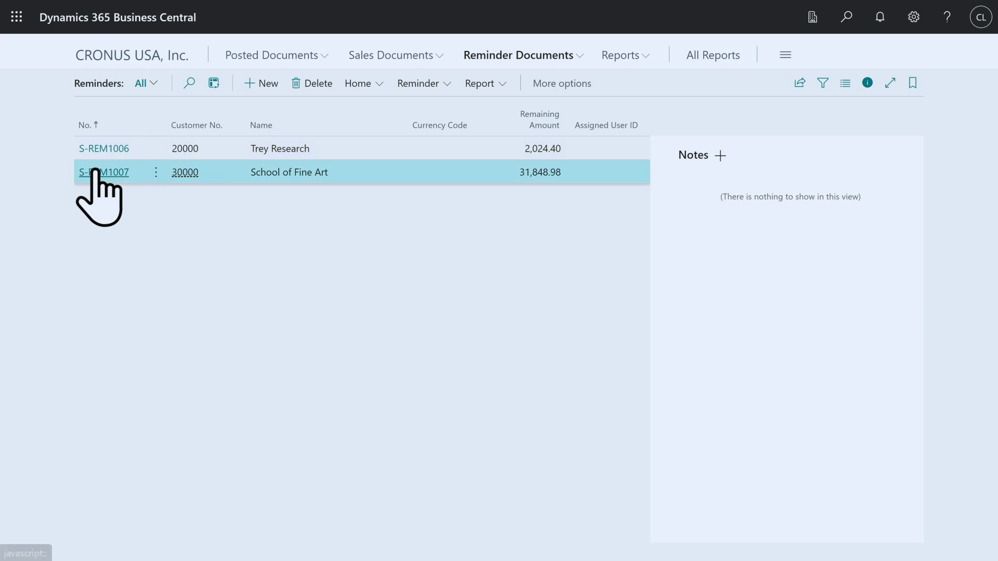
pyautogui.click(95, 171)
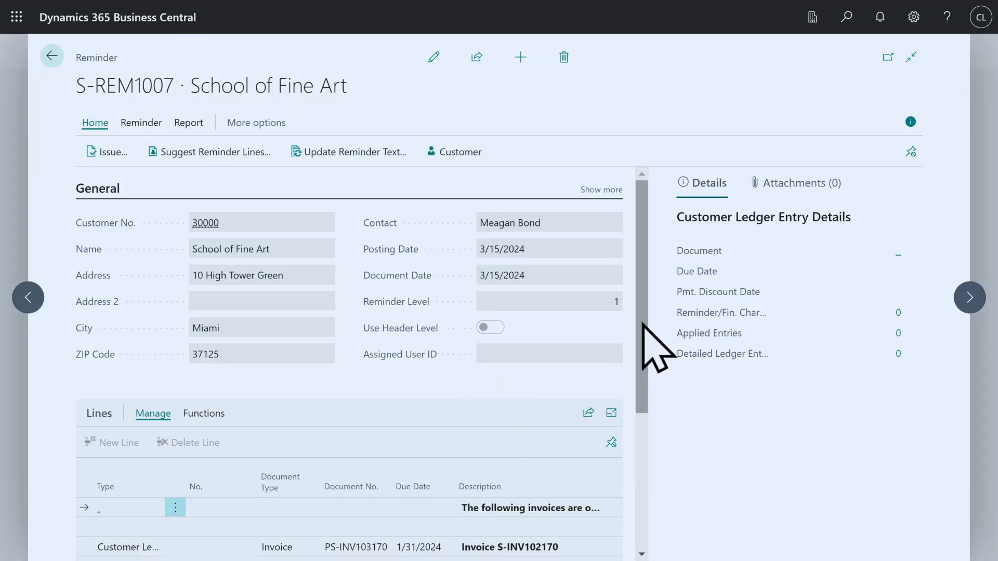
pyautogui.moveTo(646, 345); pyautogui.dragTo(650, 439)
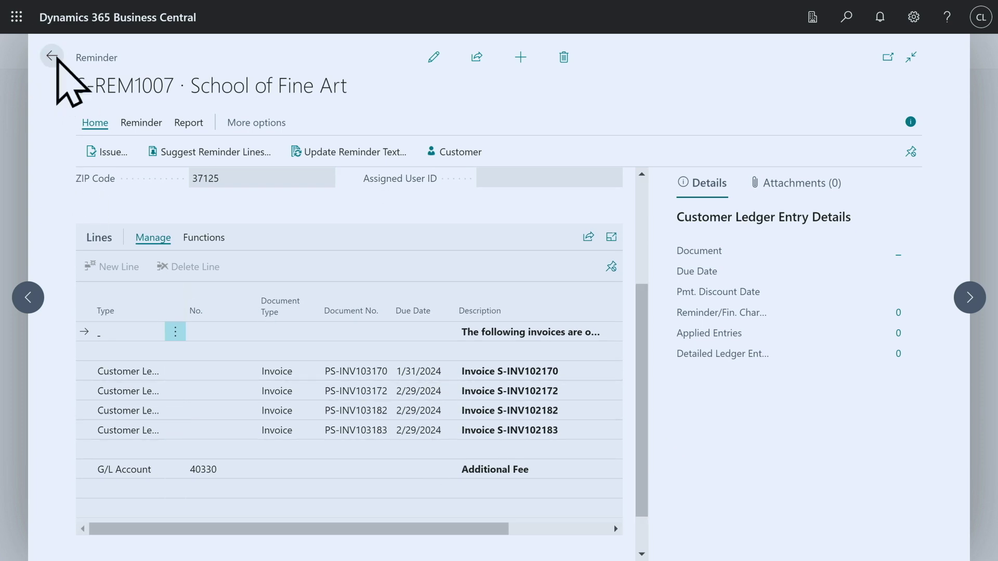
pyautogui.click(52, 56)
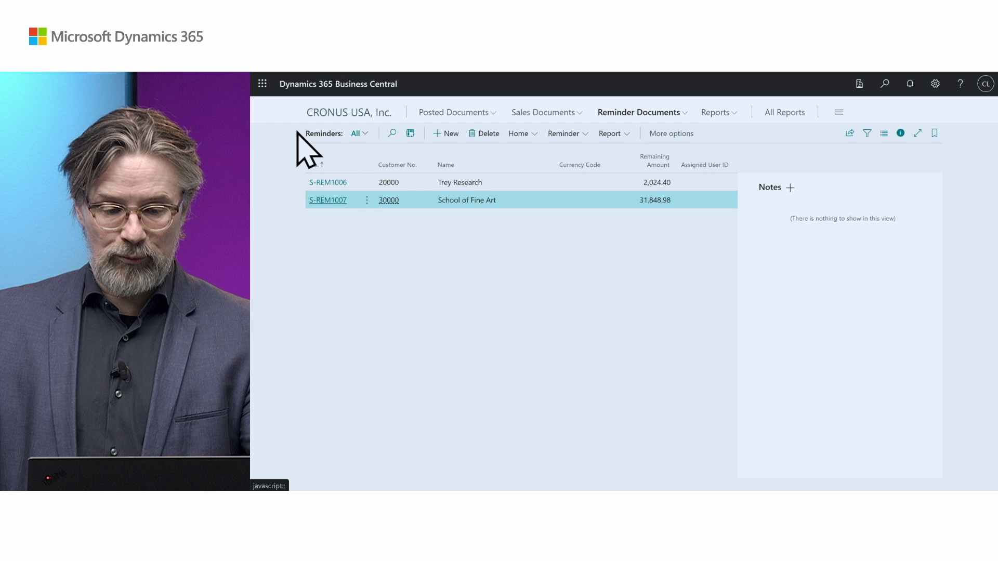
# Start a single run of the SEND REMINDERS automation from Configured automations
pyautogui.click(343, 113)
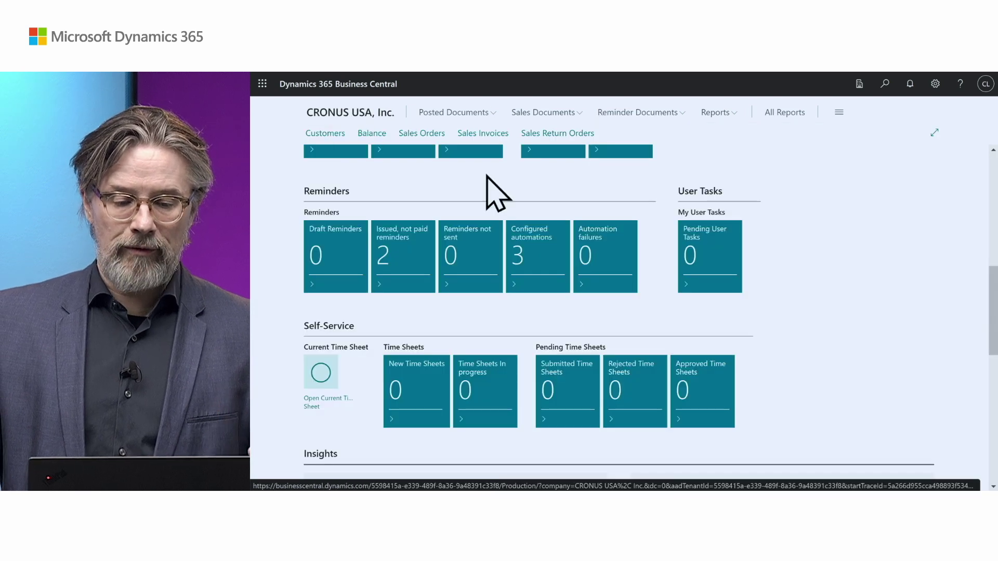
pyautogui.click(544, 258)
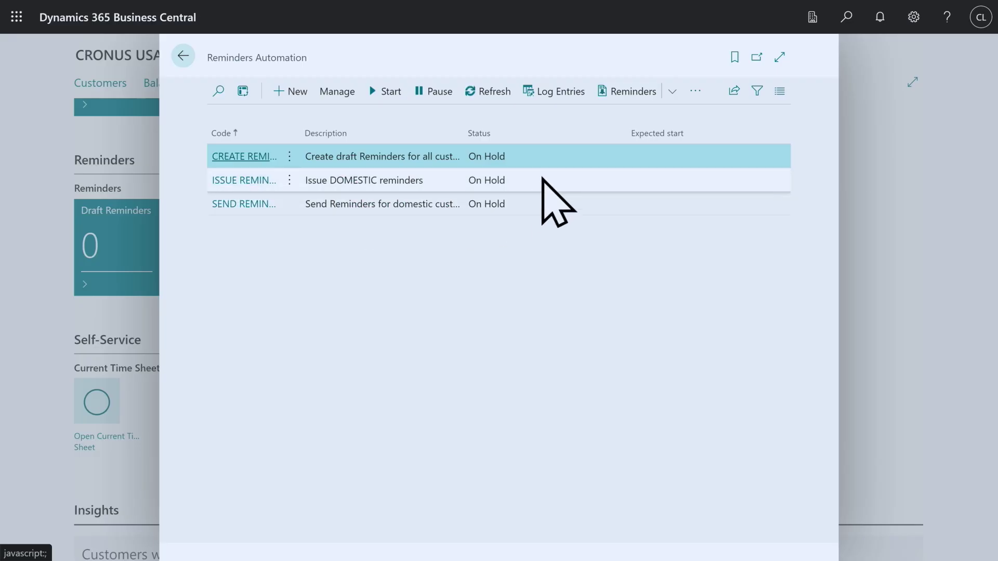
pyautogui.click(640, 206)
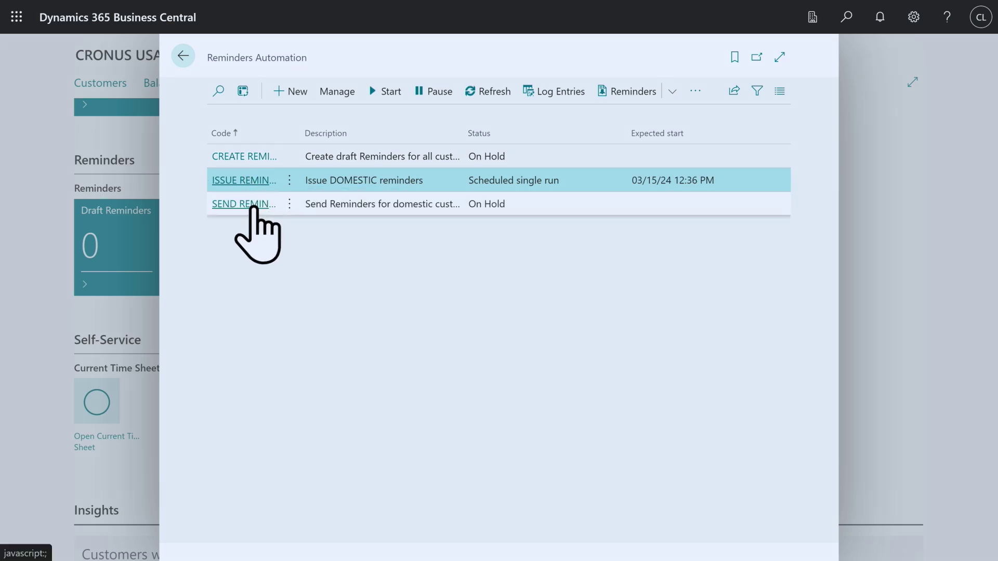
pyautogui.click(568, 205)
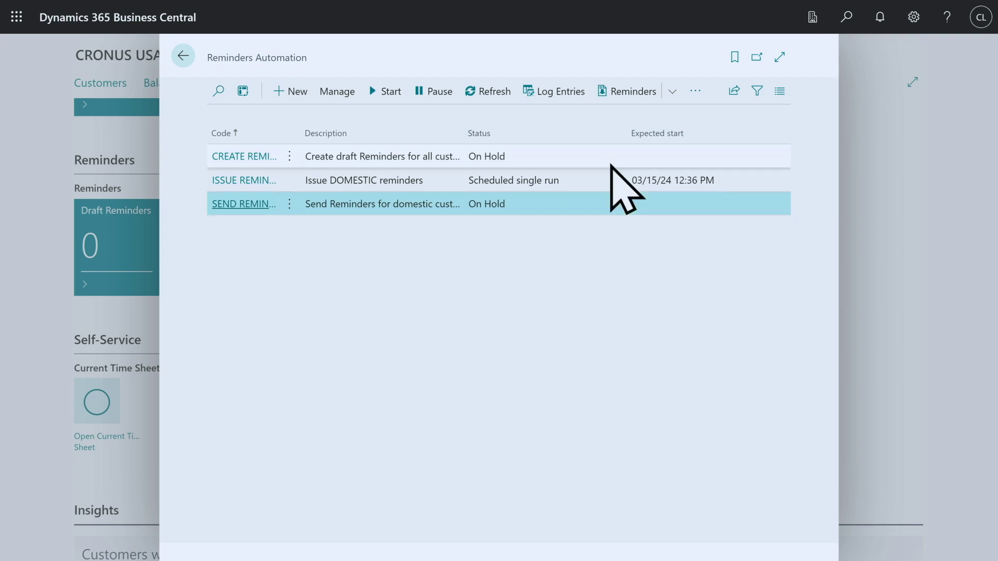
pyautogui.click(386, 94)
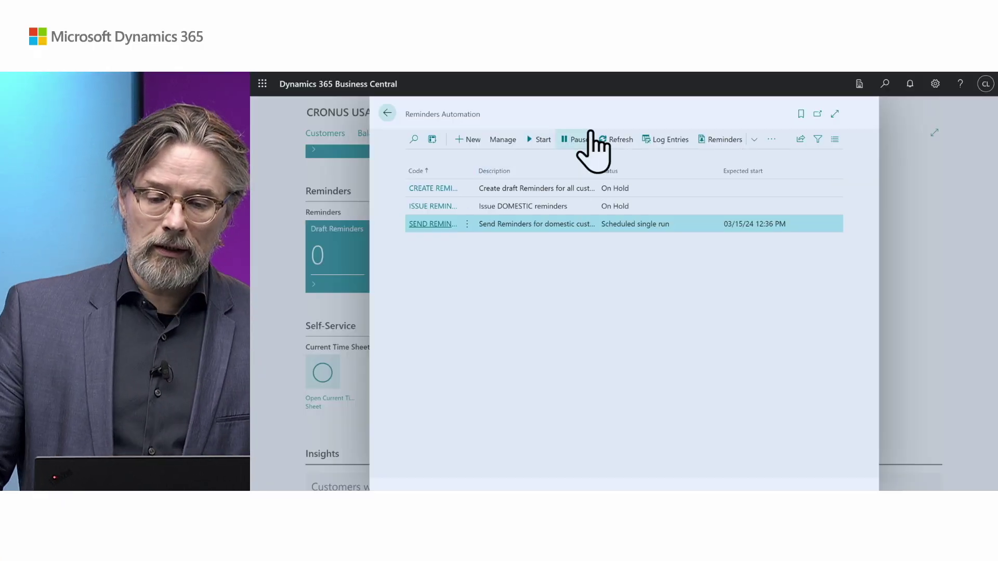
# Open SEND REMINDERS log entries and confirm run 5 emailed 4 reminders
pyautogui.click(426, 224)
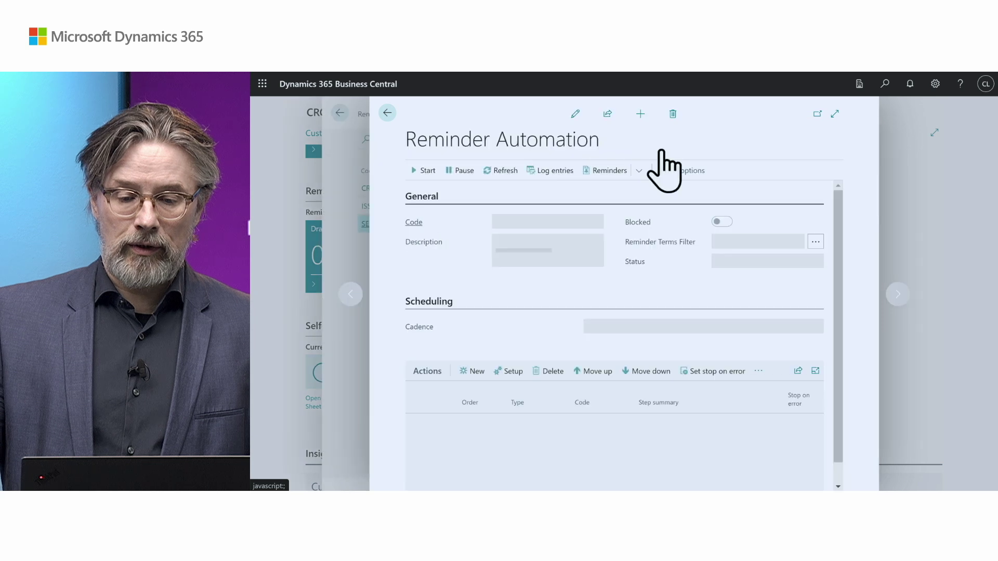
pyautogui.click(554, 172)
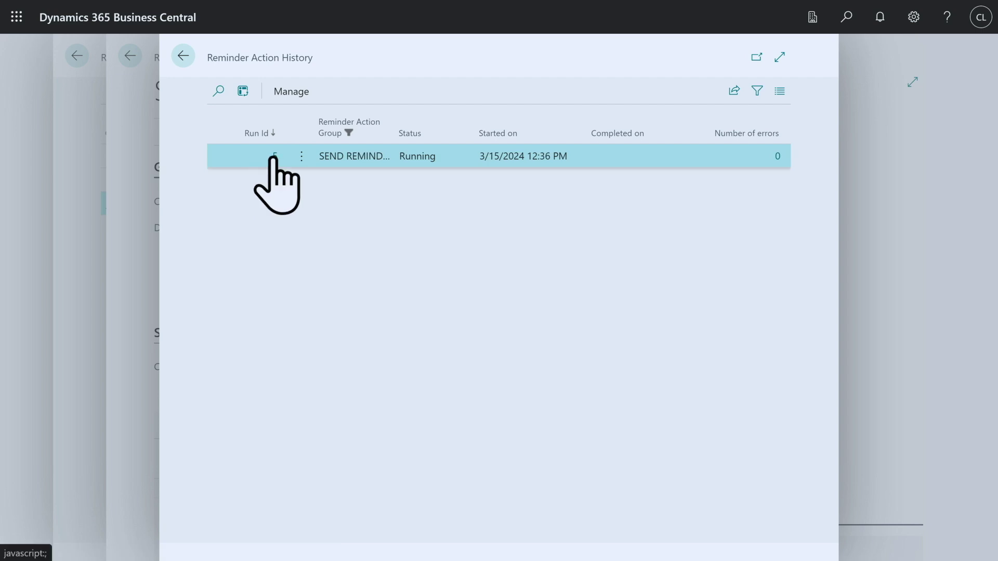
pyautogui.click(273, 157)
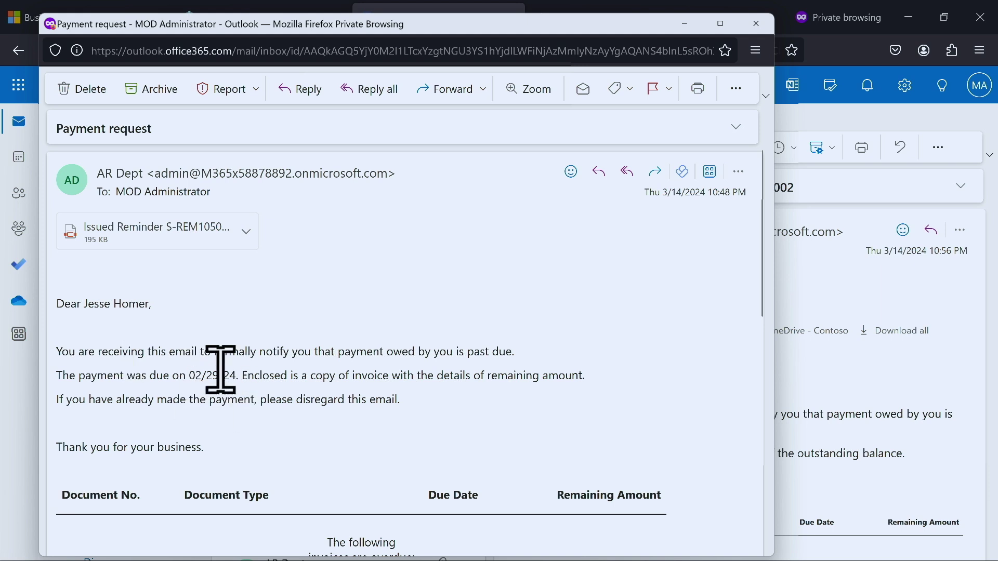
# Scroll the Payment request email from its greeting down to the overdue invoice table totalling 2,885.18
pyautogui.scroll(-10, 509, 434)
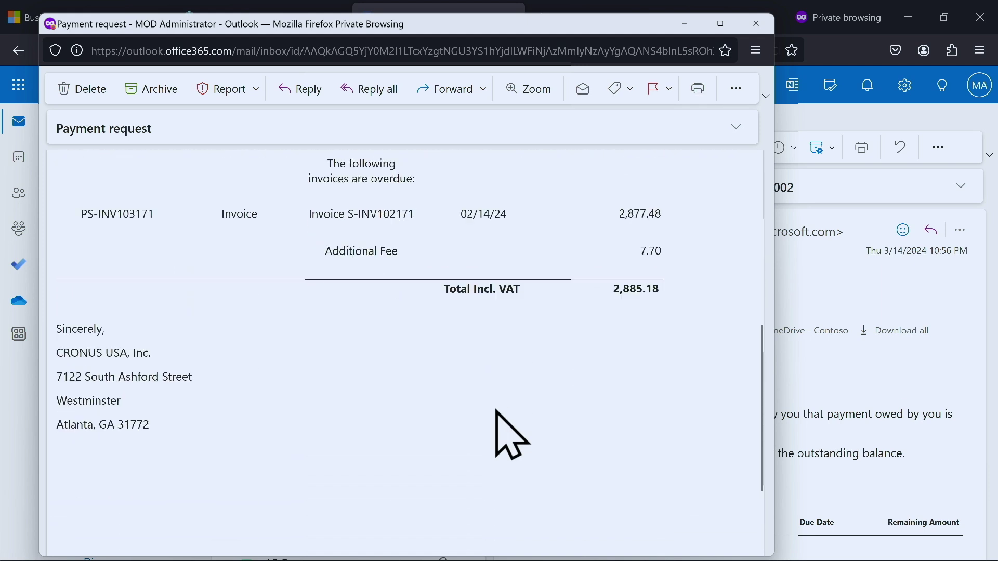
pyautogui.scroll(5, 511, 434)
pyautogui.scroll(3, 499, 414)
pyautogui.scroll(-3, 499, 416)
pyautogui.scroll(5, 432, 364)
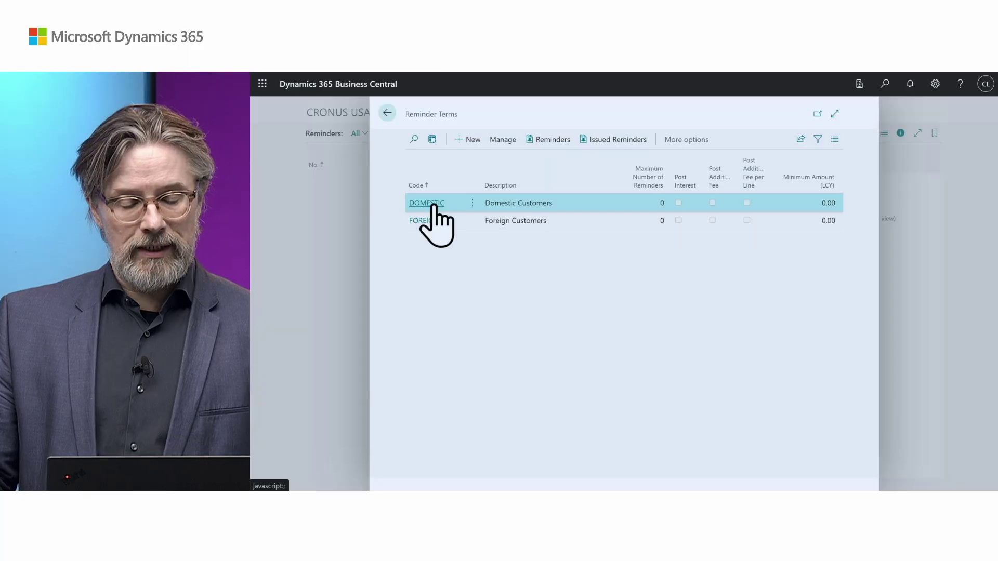
# Open the DOMESTIC reminder terms card from the Reminder Terms list
pyautogui.click(235, 176)
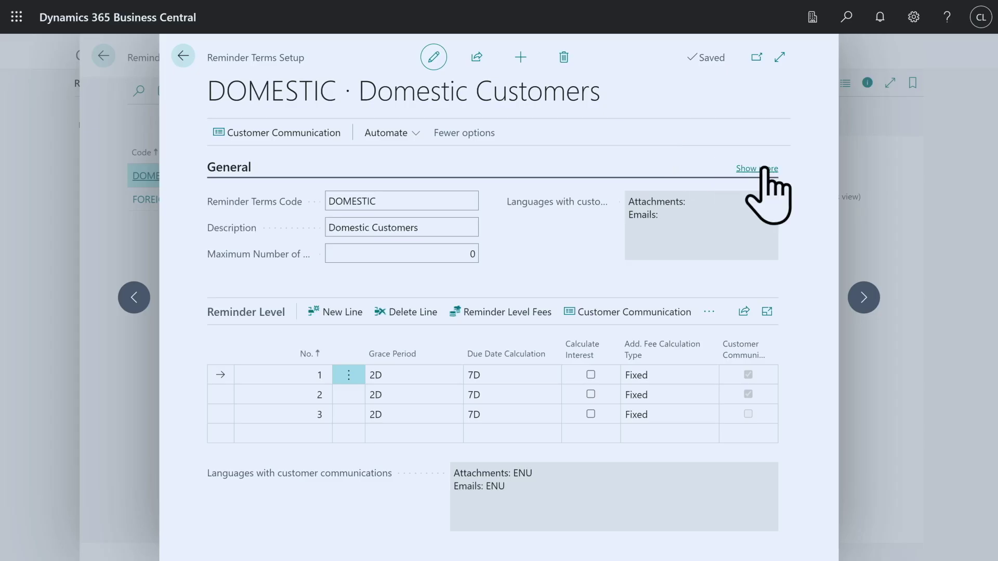
# Expand the DOMESTIC card's General FastTab to show interest and additional-fee posting fields
pyautogui.click(825, 198)
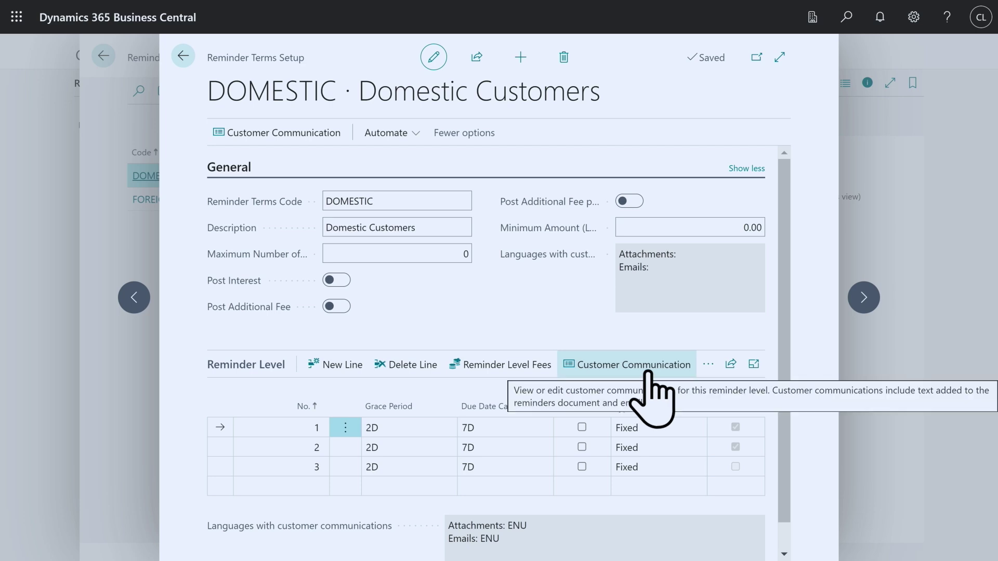
pyautogui.click(648, 371)
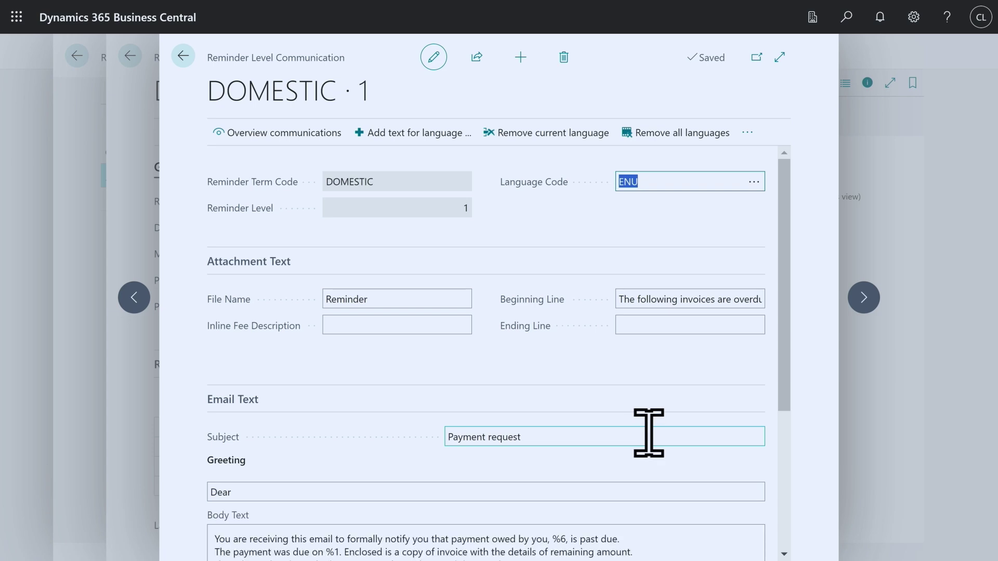
pyautogui.moveTo(783, 294); pyautogui.dragTo(791, 441)
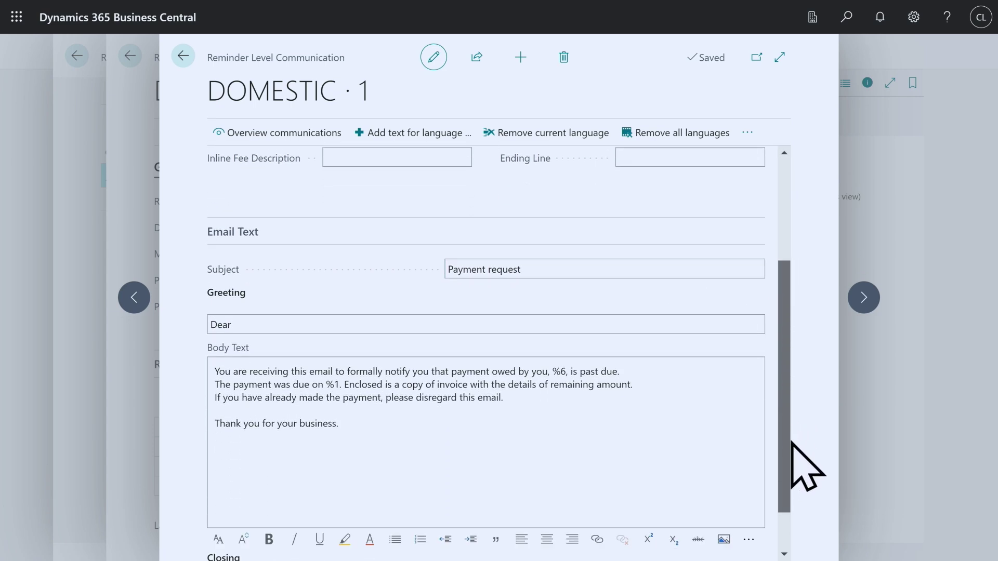
pyautogui.click(304, 390)
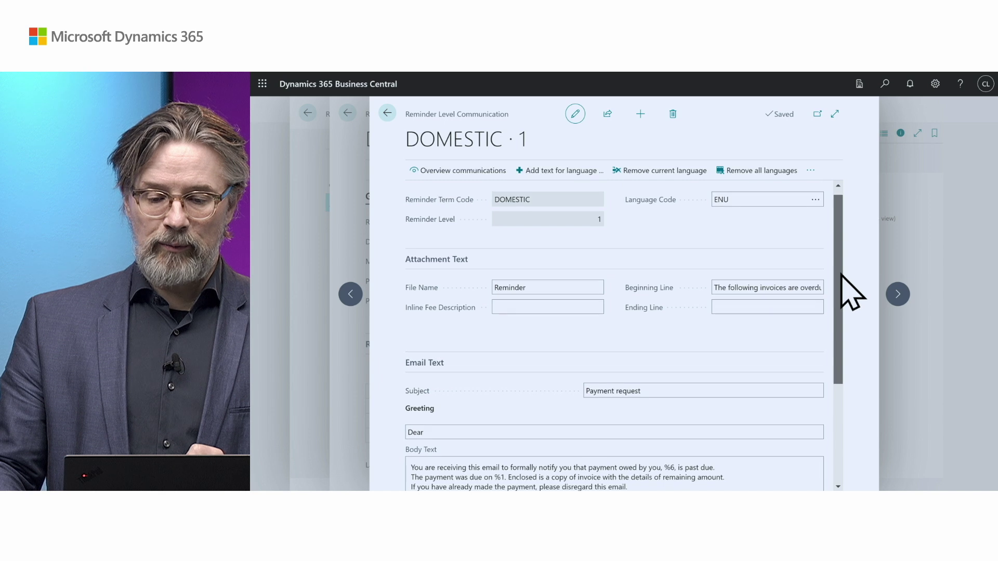
pyautogui.click(746, 287)
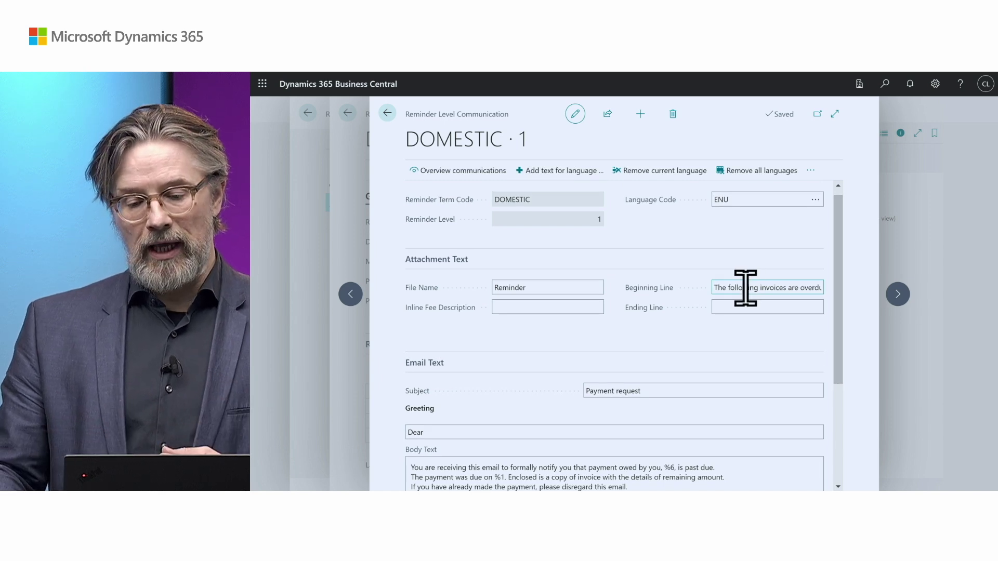
pyautogui.click(757, 312)
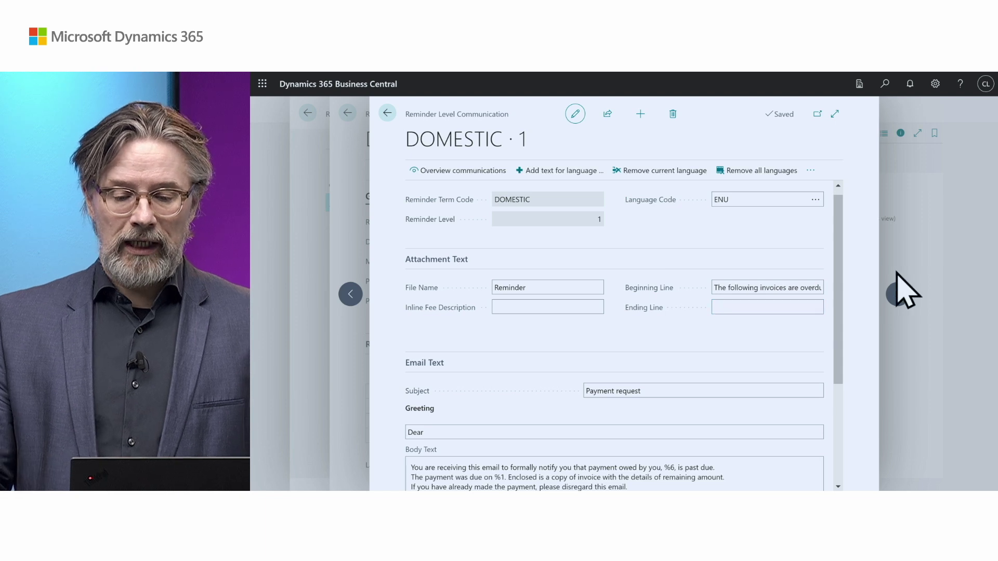
pyautogui.moveTo(842, 319); pyautogui.dragTo(847, 390)
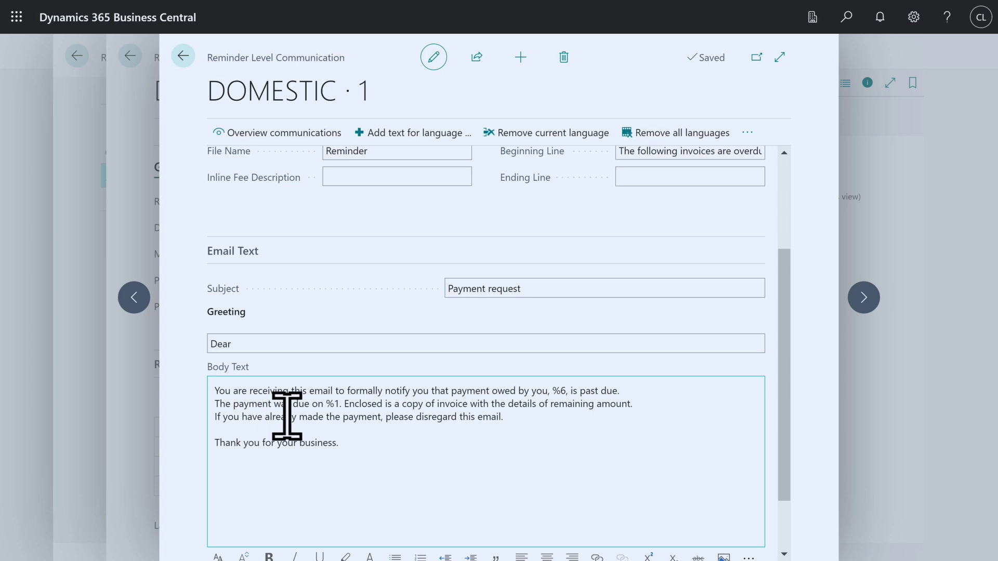
pyautogui.click(354, 414)
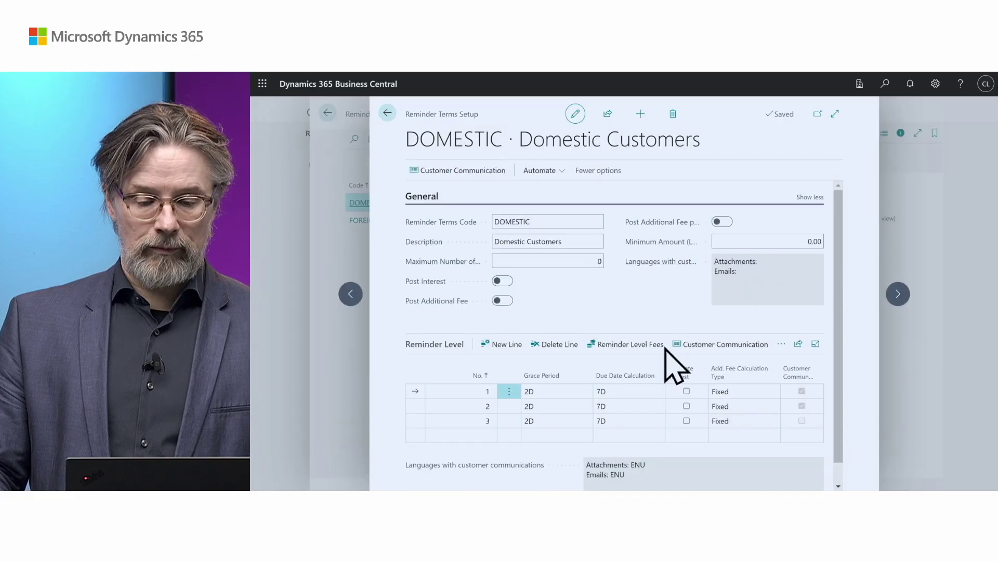
# Open reminder level 2's communication texts and check the email subject 'Payment request #2'
pyautogui.click(633, 406)
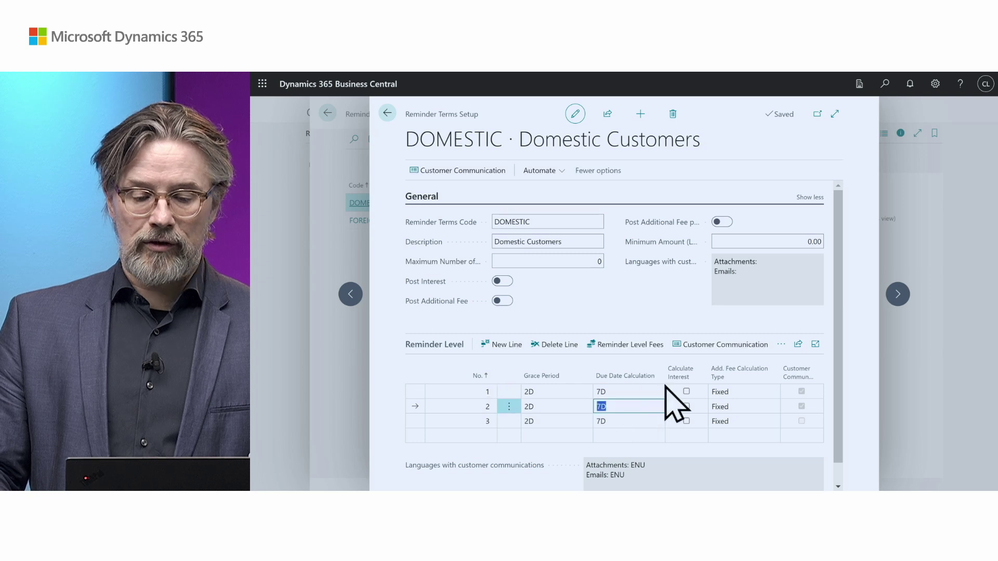
pyautogui.click(724, 345)
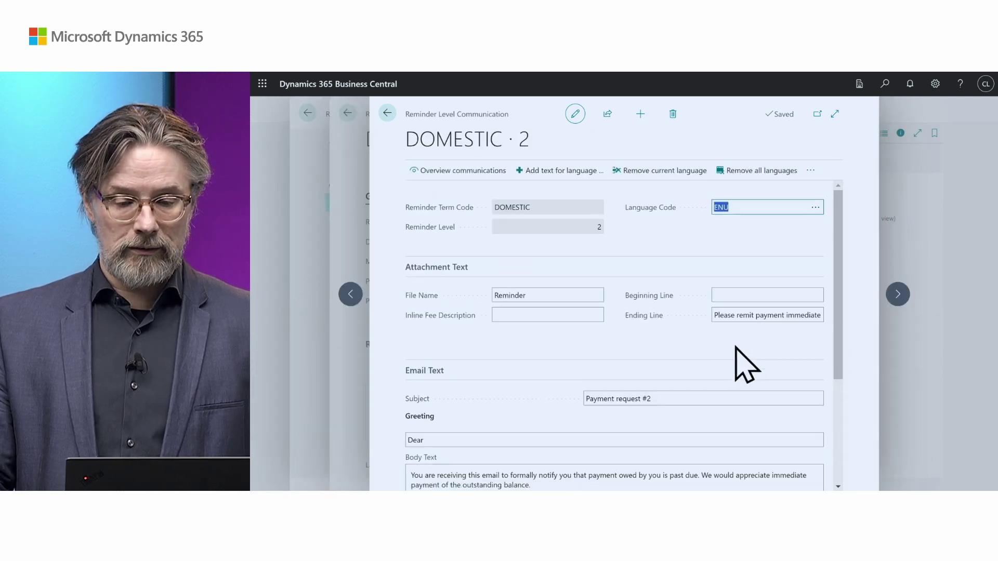
pyautogui.moveTo(837, 272); pyautogui.dragTo(838, 369)
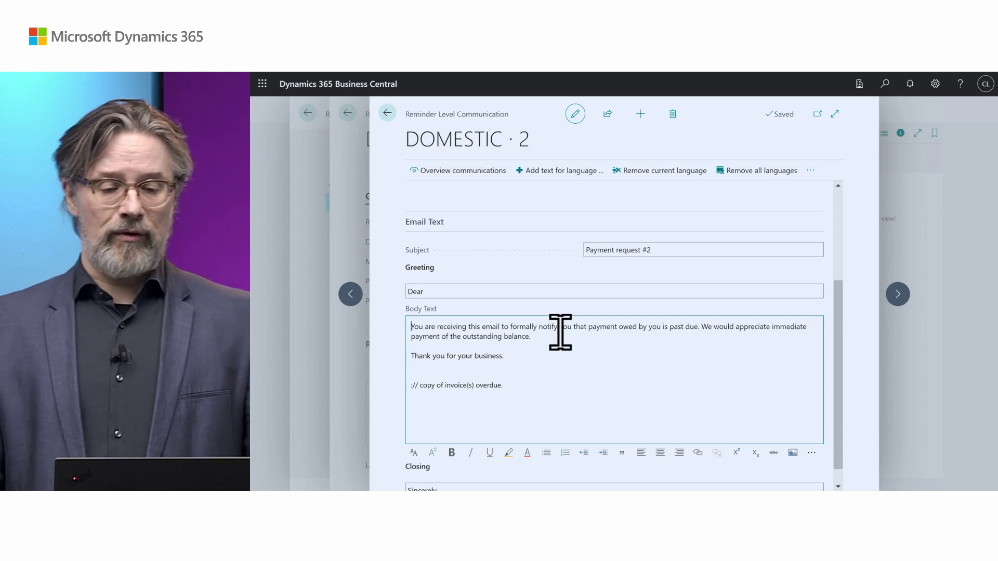
pyautogui.click(665, 250)
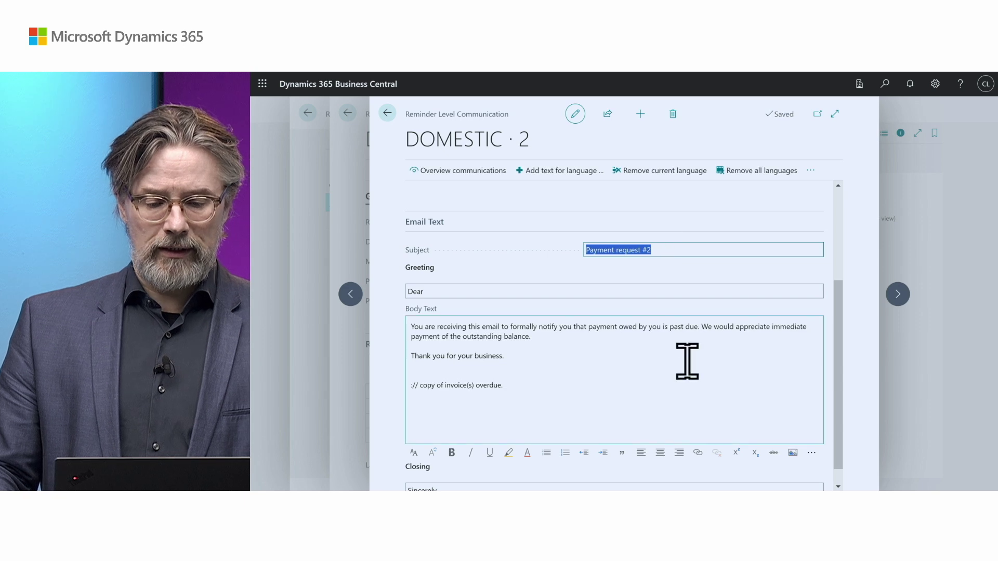